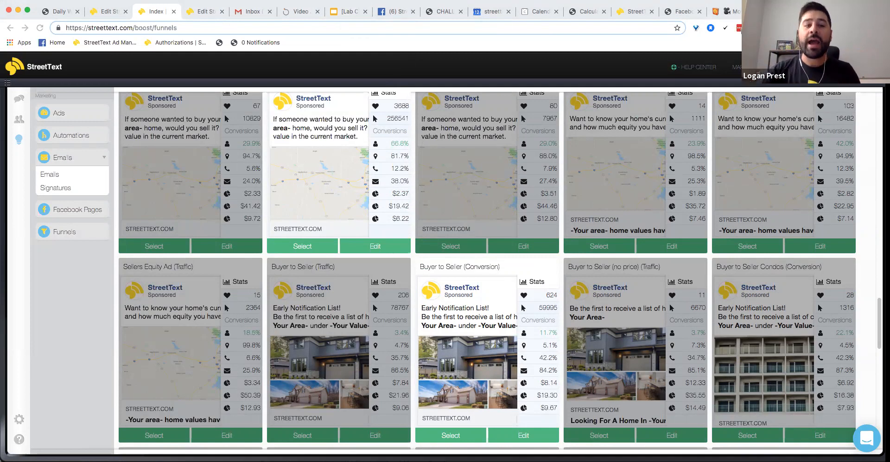
# Switch to Slack, go to the starred direct message and open its shared contacts.png screenshot.
pyautogui.click(788, 11)
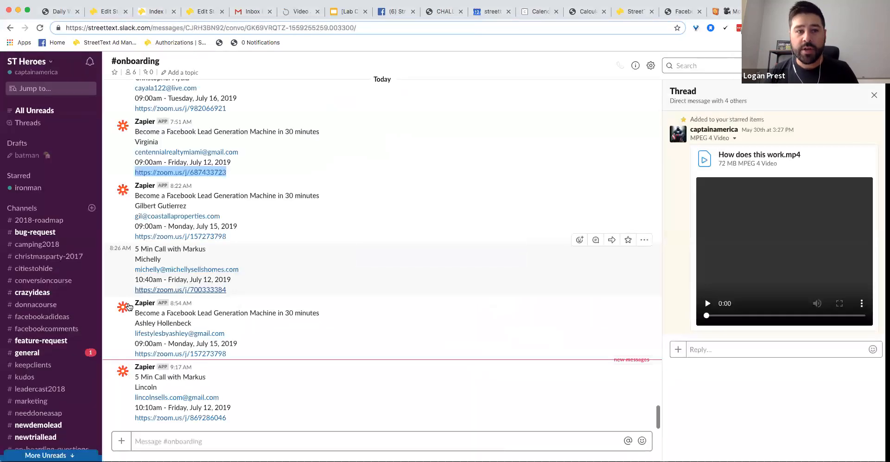
pyautogui.click(44, 196)
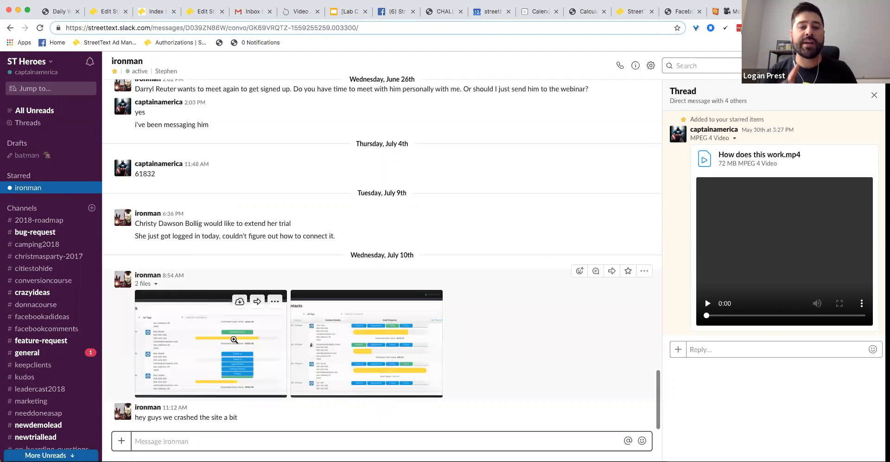
pyautogui.click(344, 347)
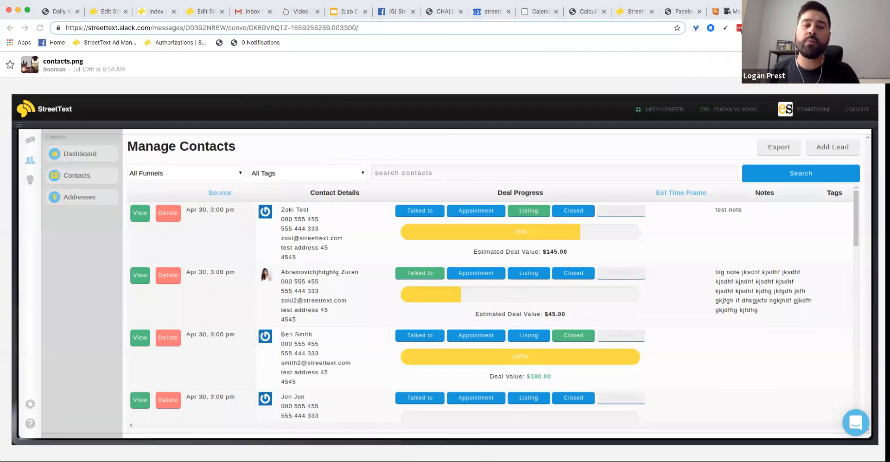
# Return to the StreetText funnels page and select the Sellers Property Valuation (Conversion) ad template.
pyautogui.click(156, 12)
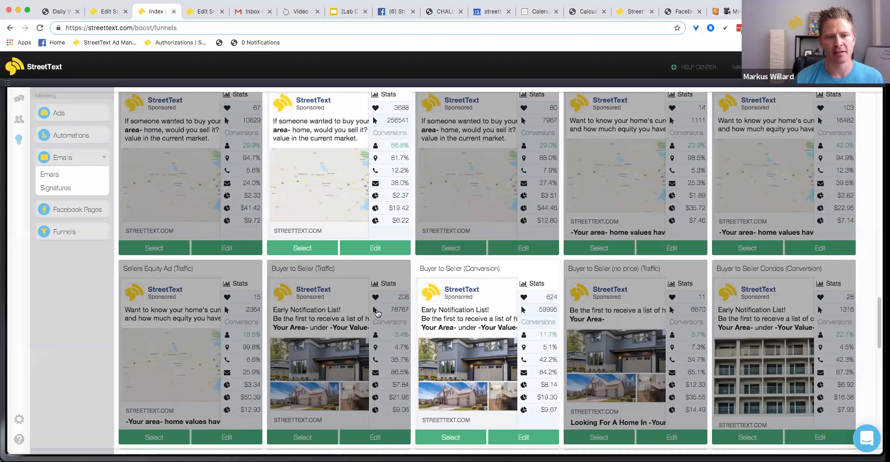
pyautogui.scroll(2, 377, 311)
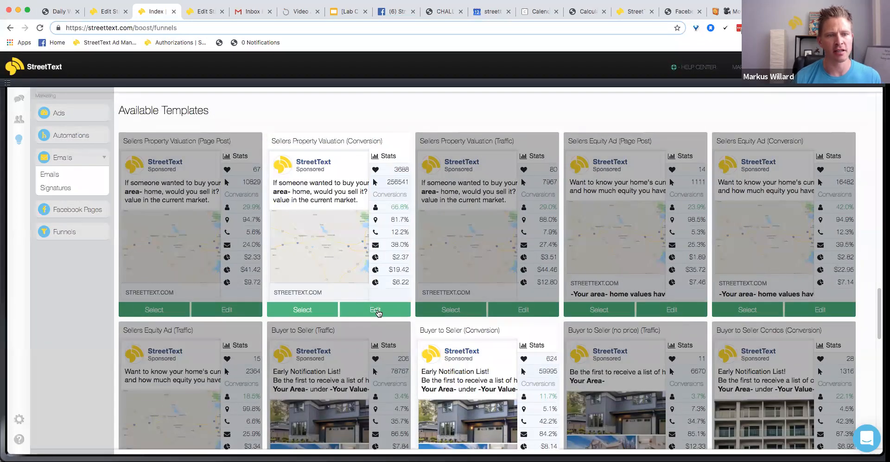
pyautogui.scroll(1, 378, 312)
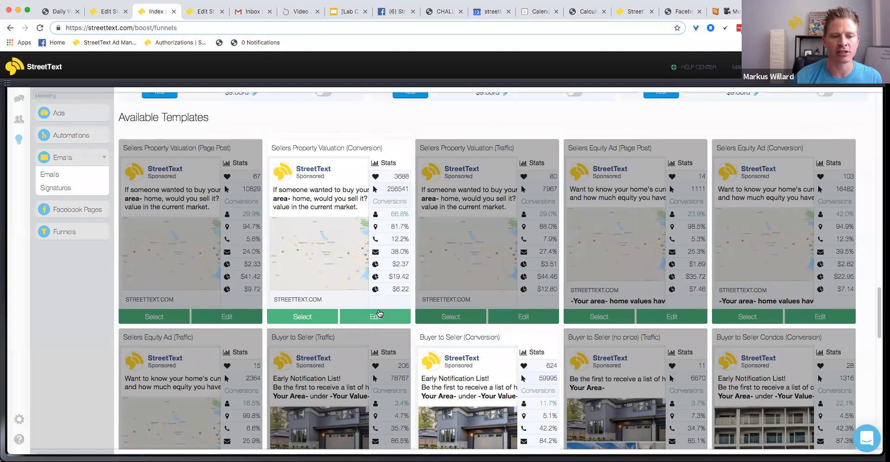
pyautogui.moveTo(391, 281)
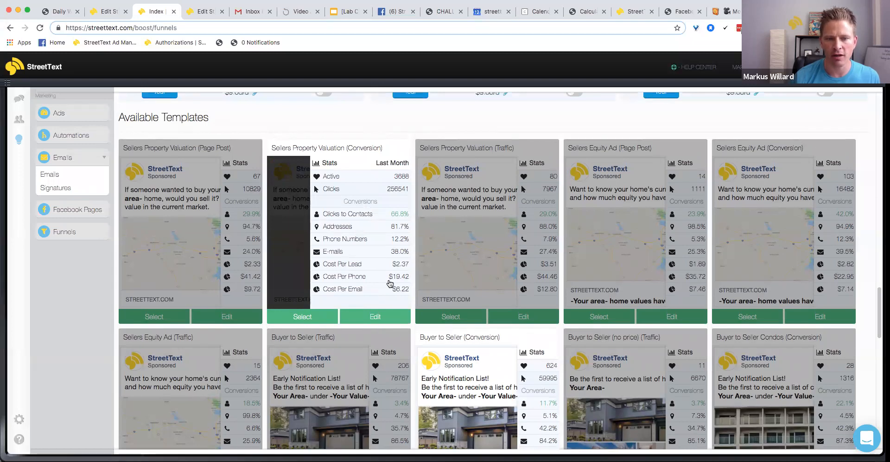
pyautogui.click(309, 317)
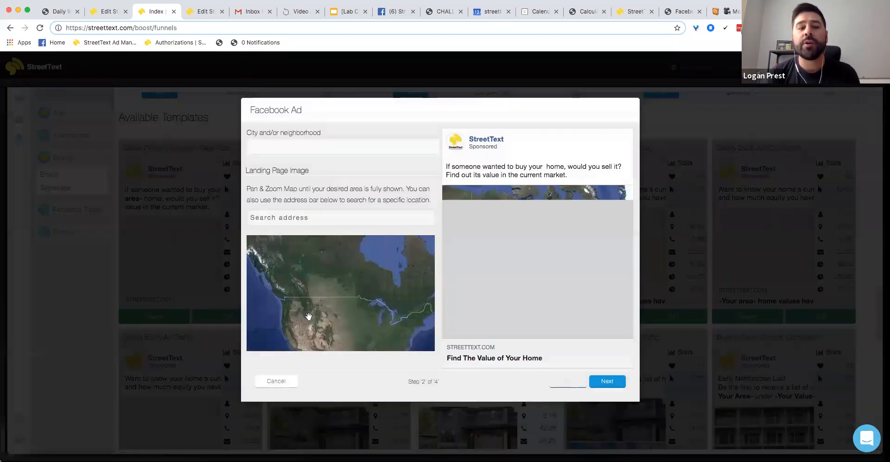
# Set the ad's city to Kelowna and the landing page map location to Kelowna, BC, Canada.
pyautogui.click(300, 151)
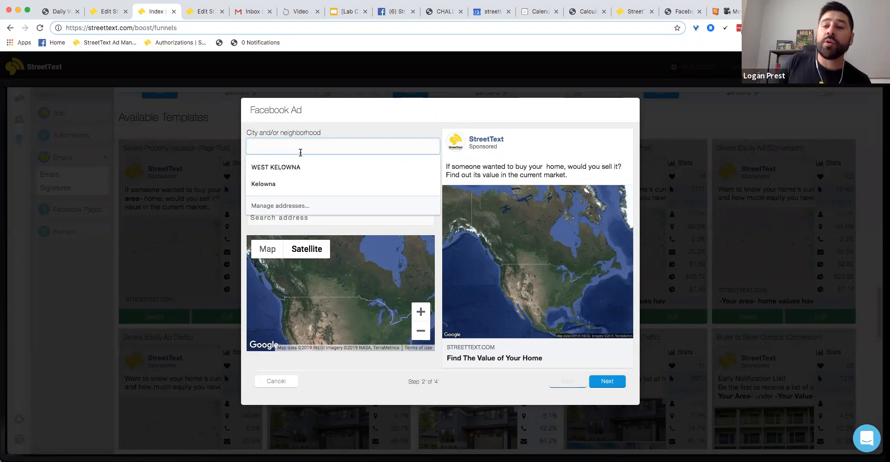
pyautogui.write('Kelowna')
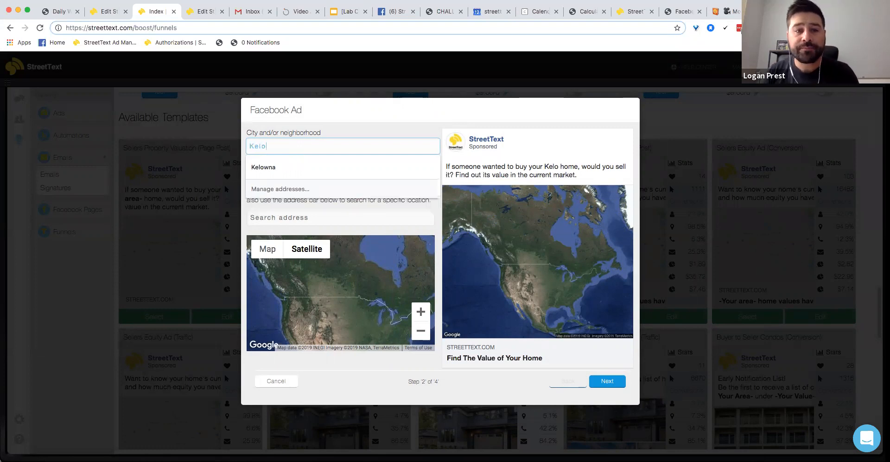
pyautogui.press('Return')
pyautogui.write('Kelowna')
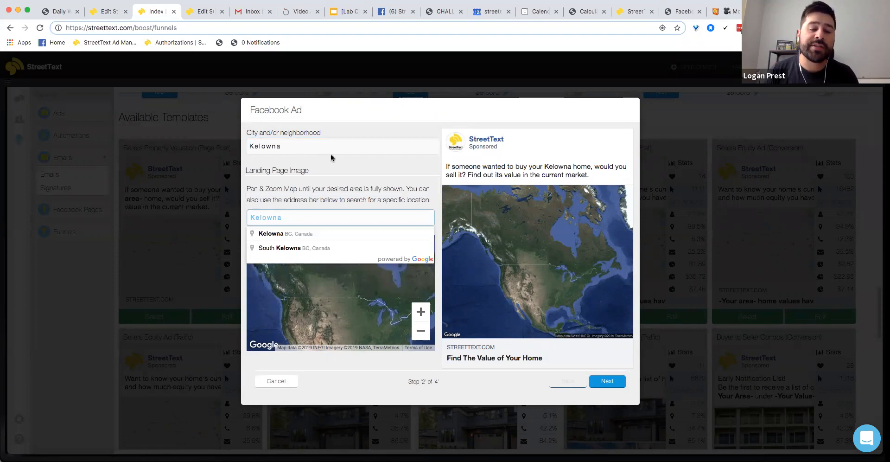
pyautogui.click(323, 233)
# Zoom the landing page's satellite map in and recentre it around Kelowna.
pyautogui.click(420, 311)
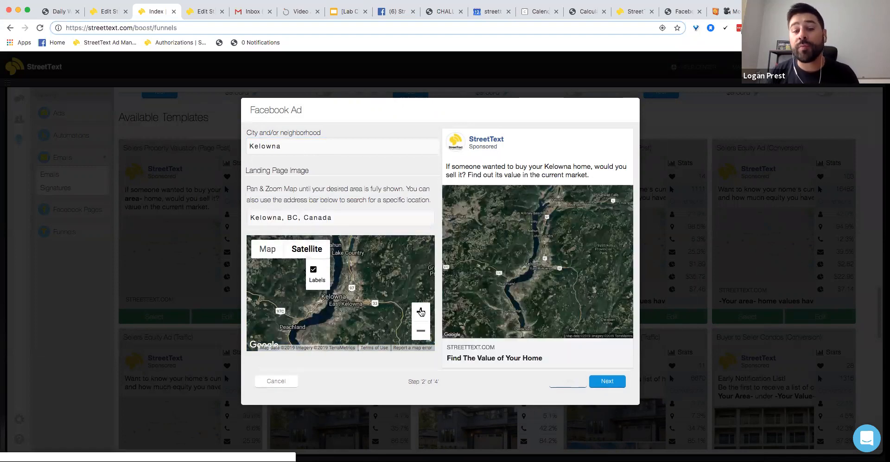
pyautogui.click(421, 311)
pyautogui.moveTo(357, 309); pyautogui.dragTo(388, 295)
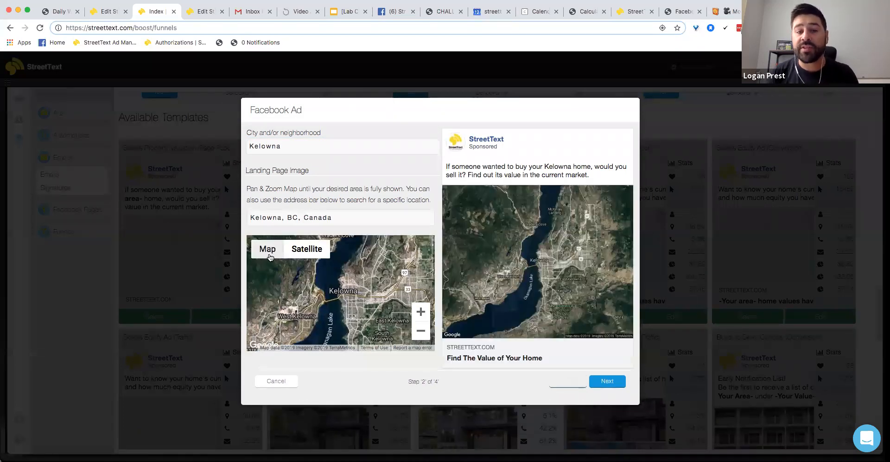
# Change the landing page image to the Map style, trying it without terrain at a closer zoom and then with terrain.
pyautogui.click(268, 255)
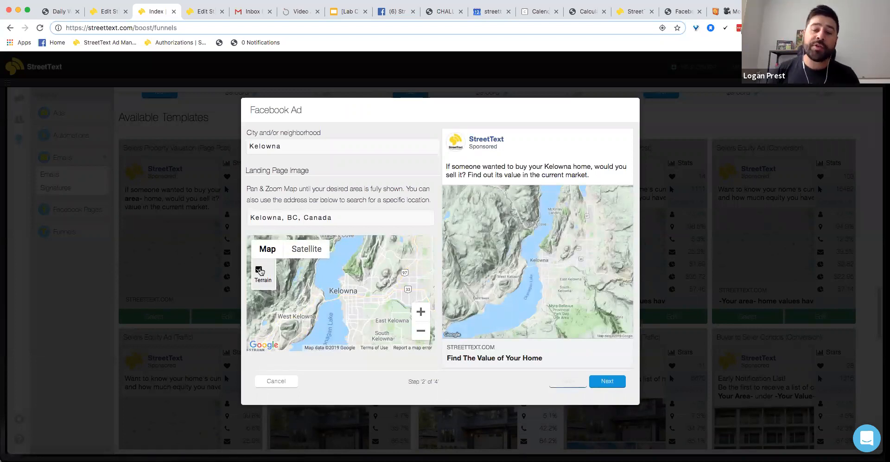
pyautogui.click(259, 270)
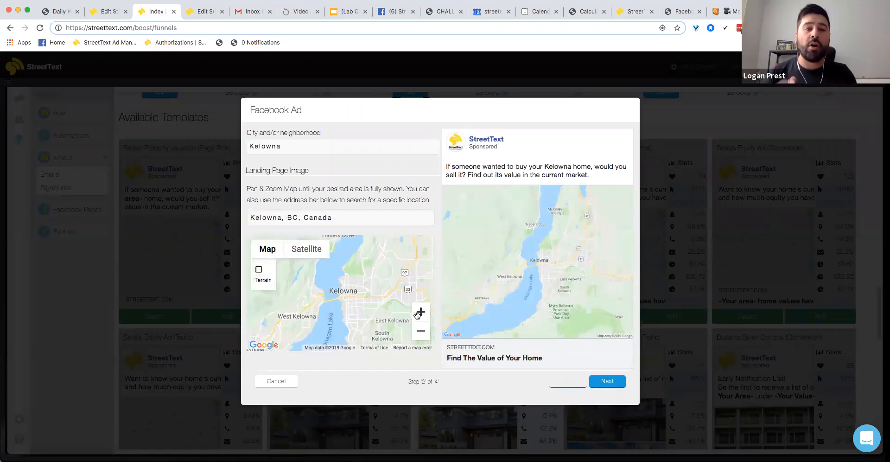
pyautogui.click(419, 312)
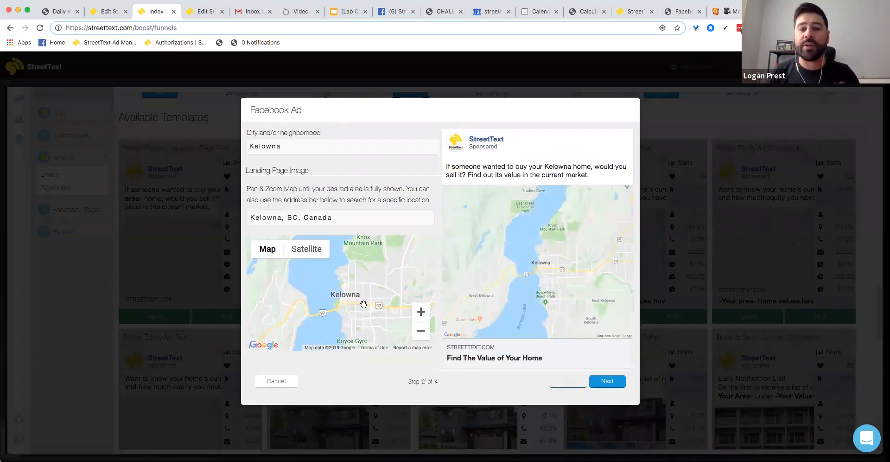
pyautogui.moveTo(267, 252)
pyautogui.click(259, 270)
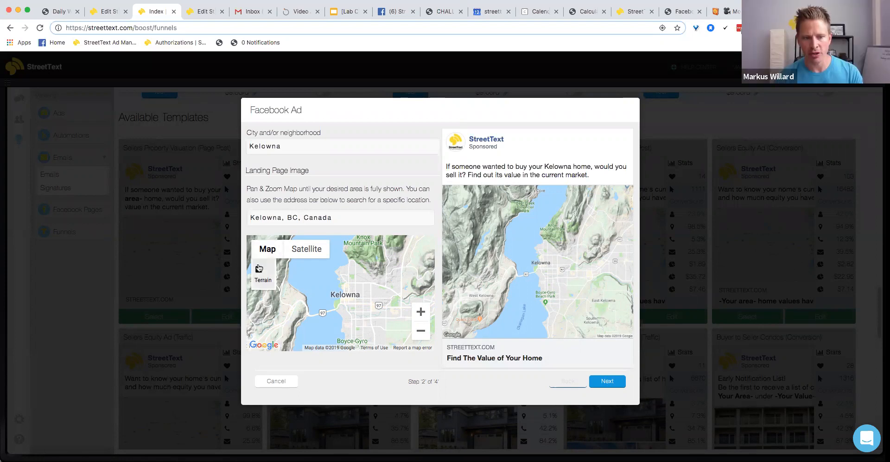
# Try the Satellite style for the landing page image, framed closely on downtown Kelowna.
pyautogui.click(316, 252)
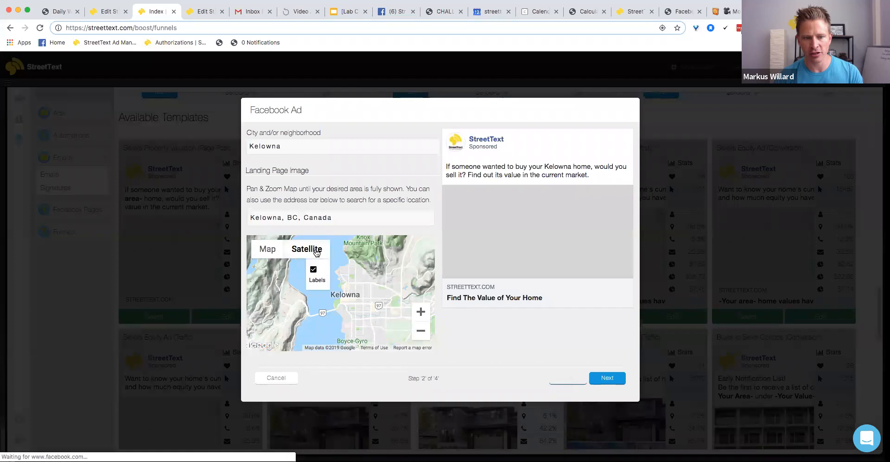
pyautogui.click(421, 311)
pyautogui.moveTo(385, 318); pyautogui.dragTo(329, 319)
pyautogui.click(416, 313)
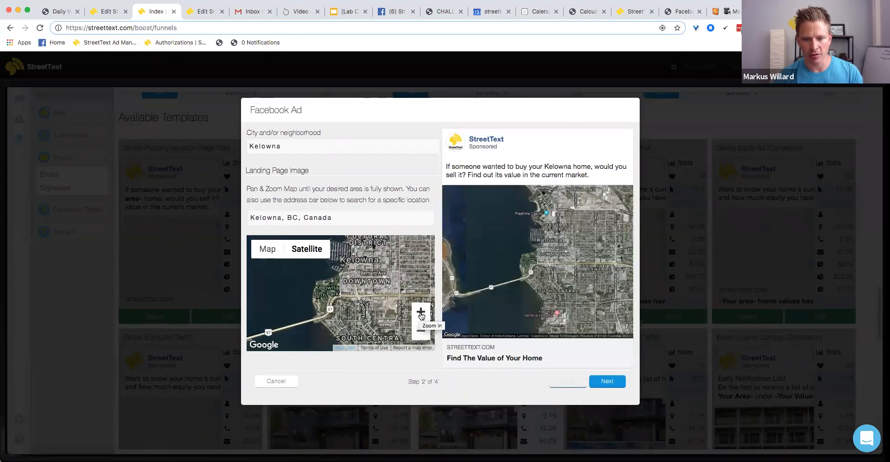
pyautogui.click(420, 314)
pyautogui.moveTo(392, 302); pyautogui.dragTo(369, 316)
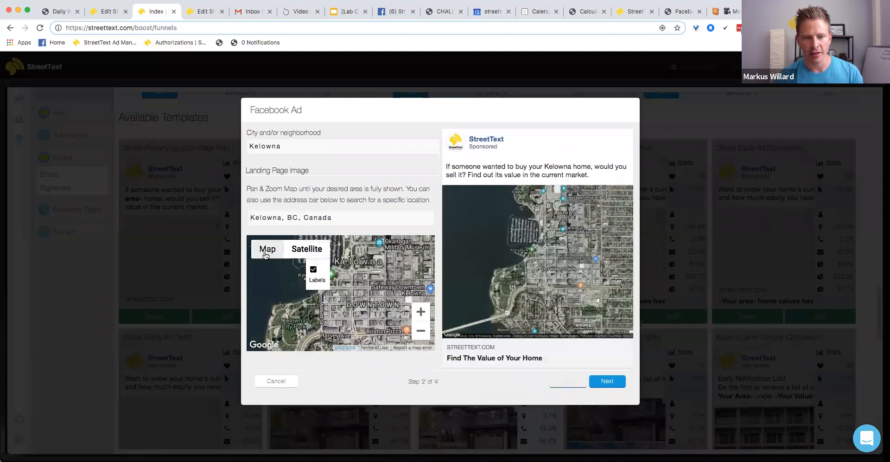
# Set the landing page image to the Map style with terrain and zoom out to frame the whole Kelowna area.
pyautogui.click(268, 248)
pyautogui.click(259, 270)
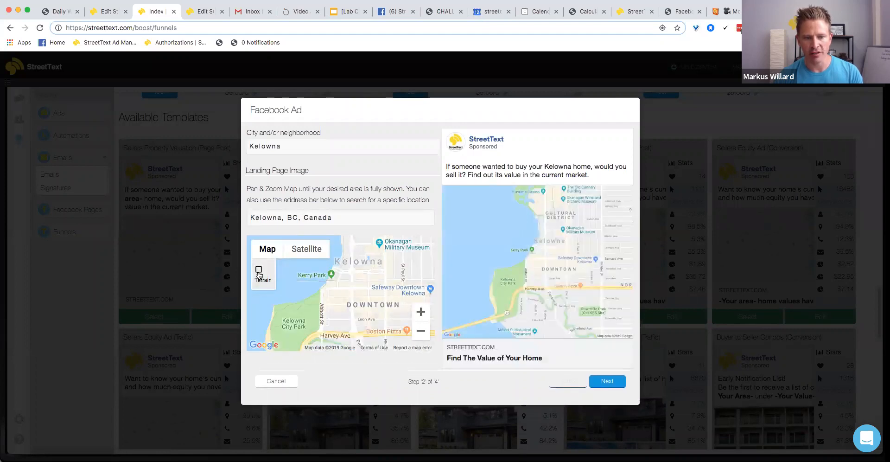
pyautogui.click(420, 332)
pyautogui.click(421, 334)
pyautogui.moveTo(354, 300); pyautogui.dragTo(384, 294)
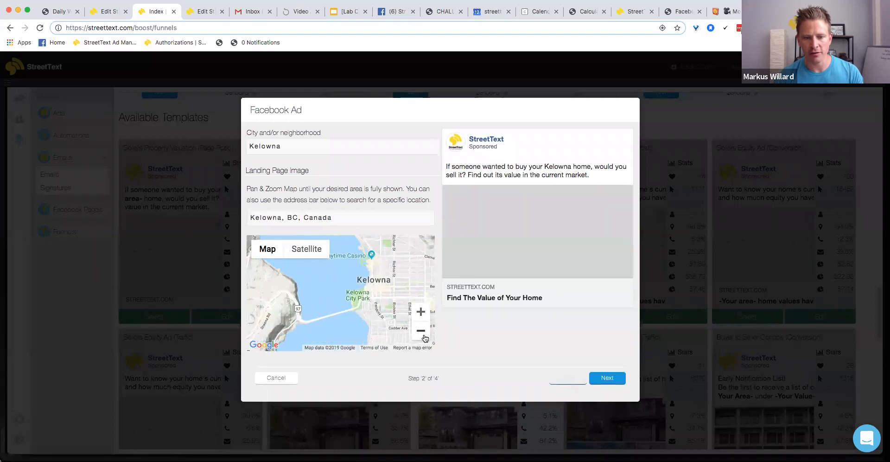
pyautogui.click(422, 334)
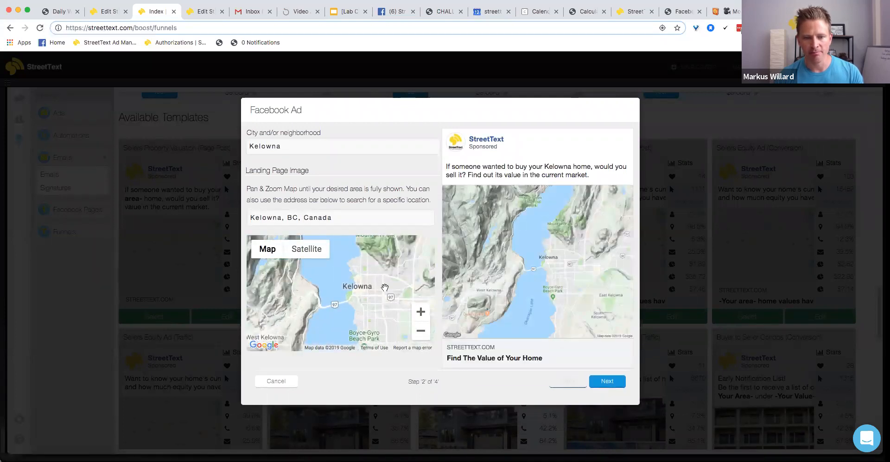
pyautogui.moveTo(271, 253)
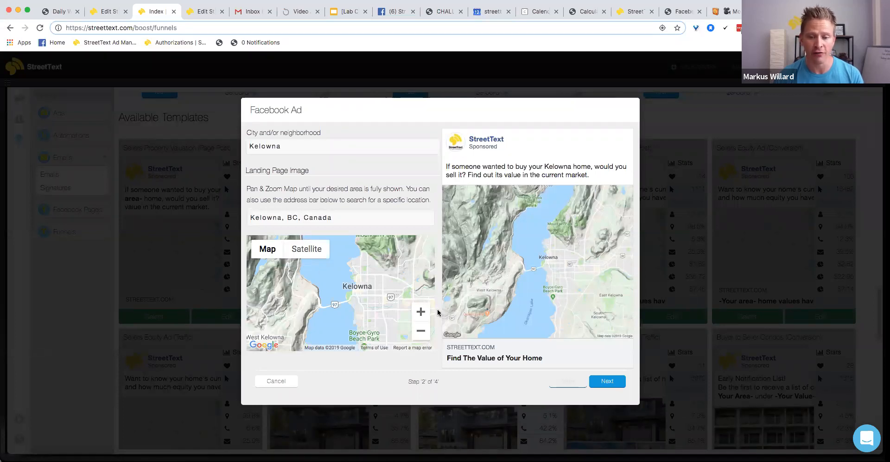
# Replace the existing ad targeting location with Kelowna, British Columbia, Canada, and continue to the budget settings.
pyautogui.click(619, 383)
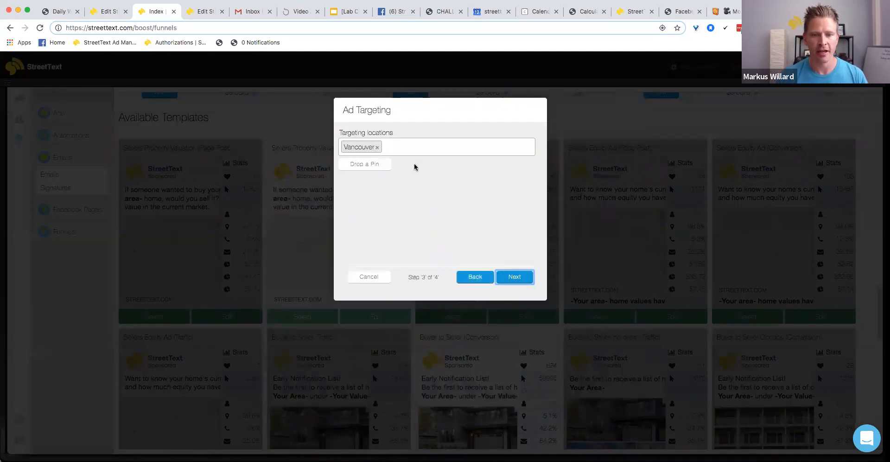
pyautogui.click(377, 147)
pyautogui.write('kelowna')
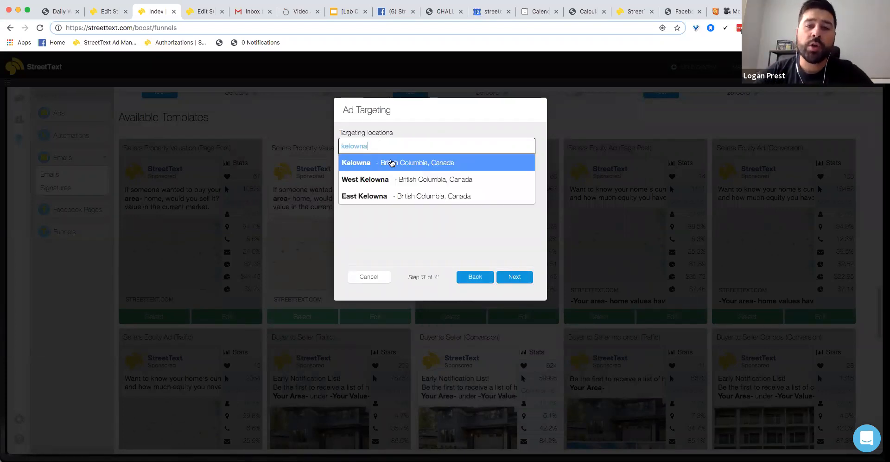
pyautogui.click(391, 162)
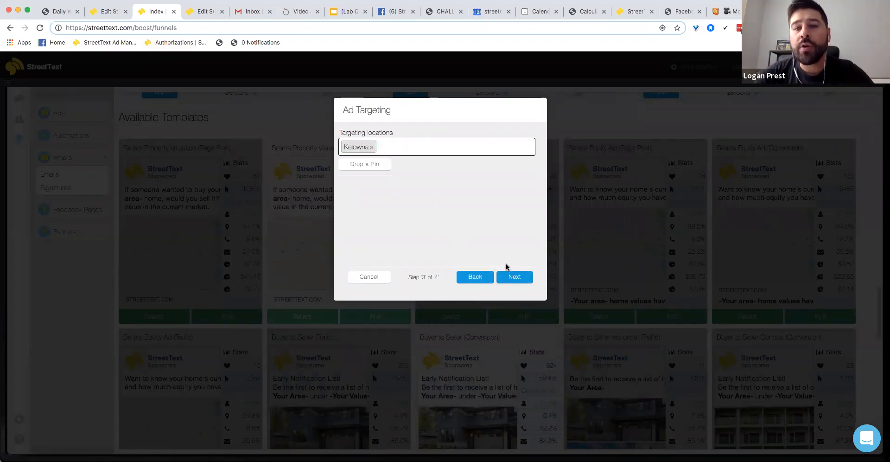
pyautogui.click(513, 277)
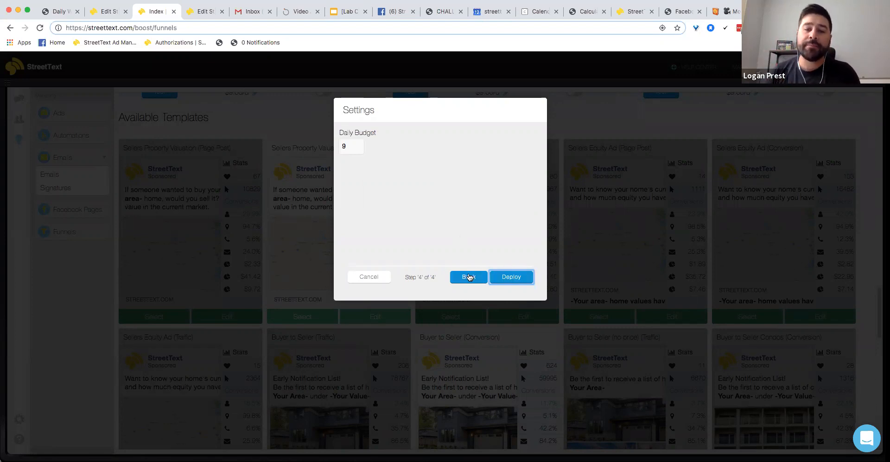
# Go back to the Facebook ad details and set the city to Vernon and the map location to Vernon, BC, Canada.
pyautogui.click(470, 277)
pyautogui.click(469, 277)
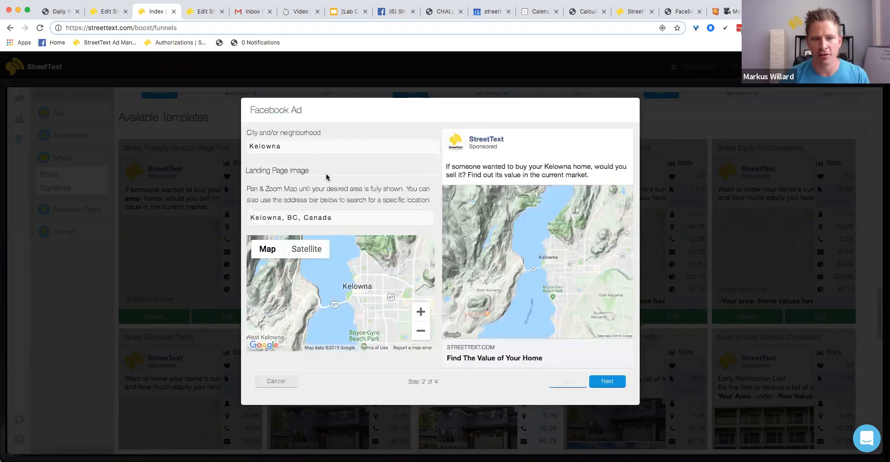
pyautogui.doubleClick(326, 147)
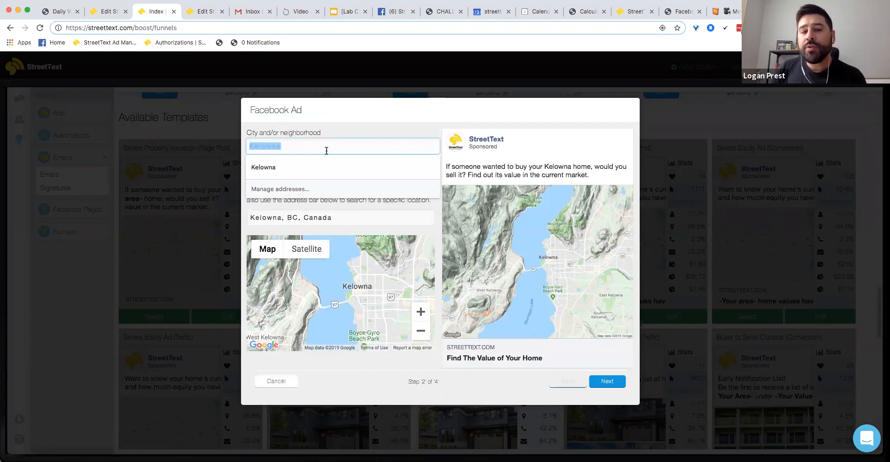
pyautogui.press('BackSpace')
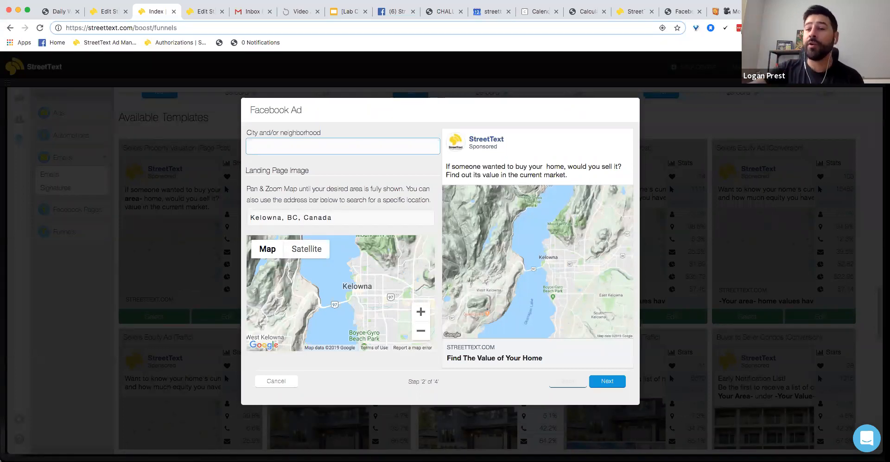
pyautogui.write('Vernon')
pyautogui.press('Tab')
pyautogui.write('Vernon')
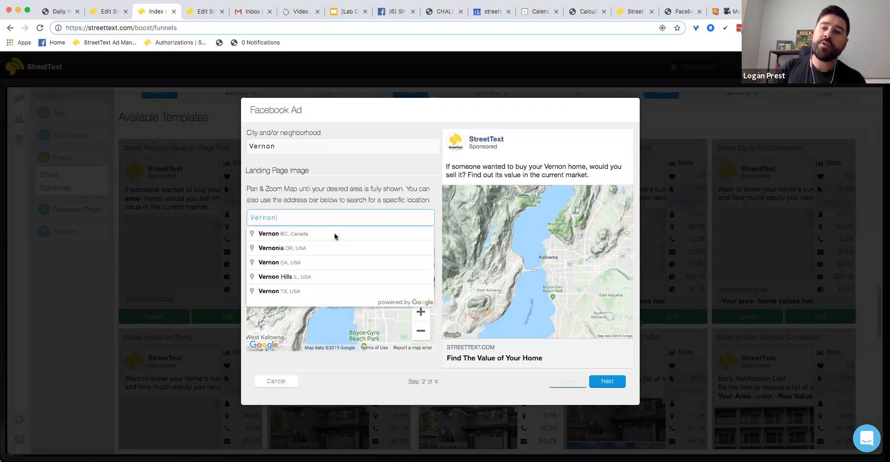
pyautogui.click(334, 234)
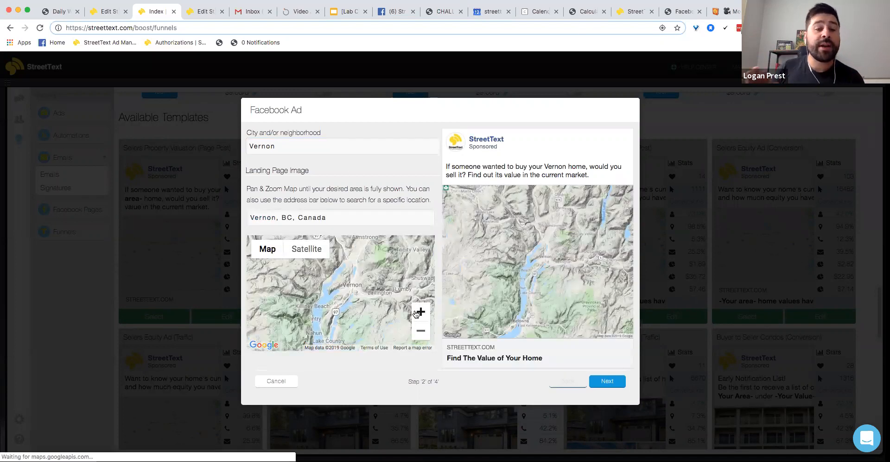
# Zoom the landing page map in and reposition it to frame Vernon.
pyautogui.click(417, 314)
pyautogui.click(416, 314)
pyautogui.moveTo(383, 301); pyautogui.dragTo(325, 323)
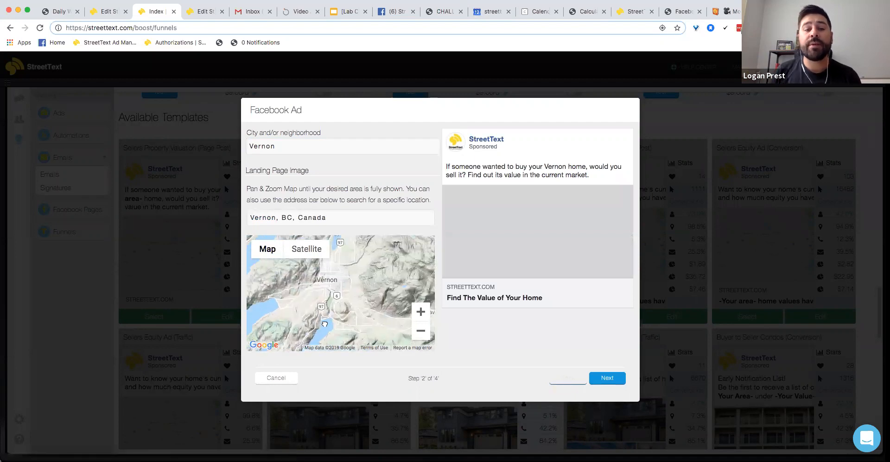
pyautogui.moveTo(267, 250)
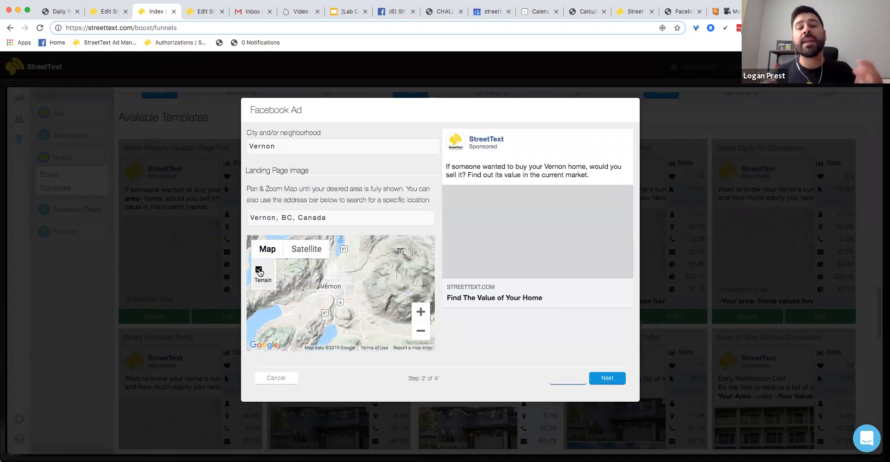
# Set the ad's city to Okanagan and start entering Okanagan as the landing page map location.
pyautogui.click(336, 144)
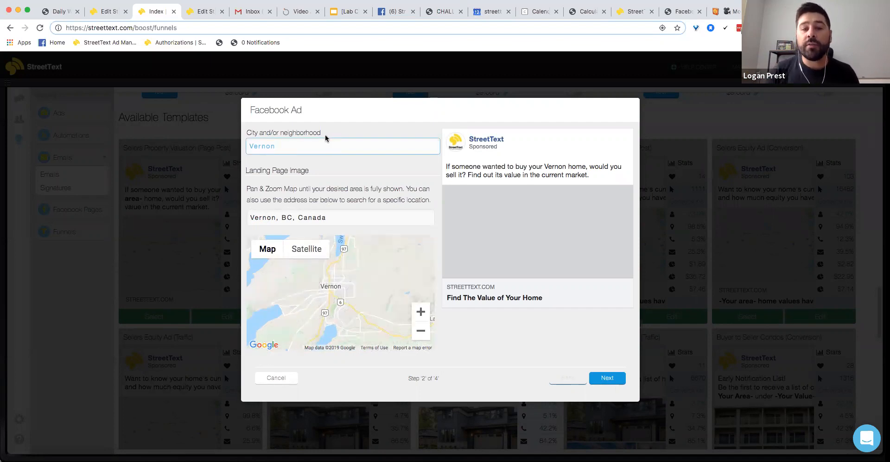
pyautogui.doubleClick(324, 147)
pyautogui.write('Okanagan')
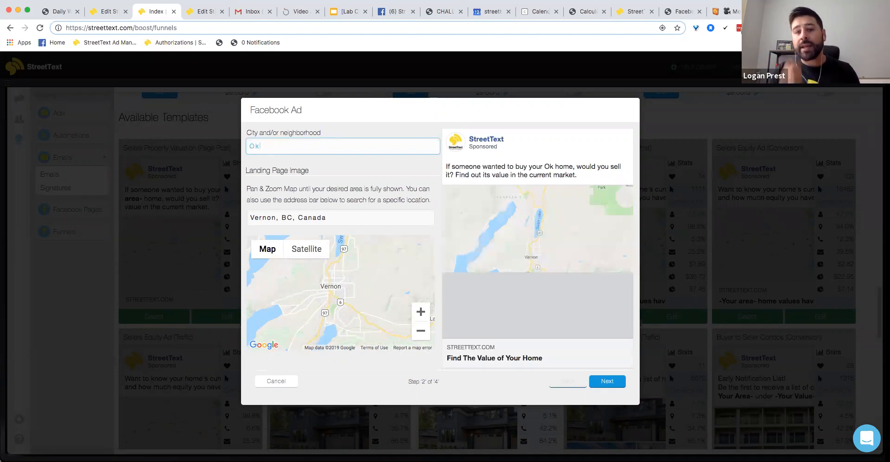
pyautogui.press('Tab')
pyautogui.write('Oka')
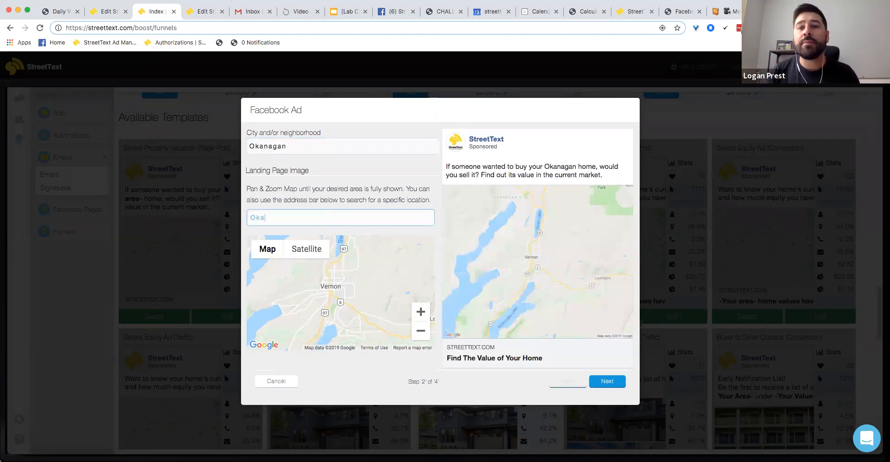
# Set the ad's city to Silicon Valley and the landing page map location to Silicon Valley, CA, USA.
pyautogui.click(341, 151)
pyautogui.write('Silicon Valley')
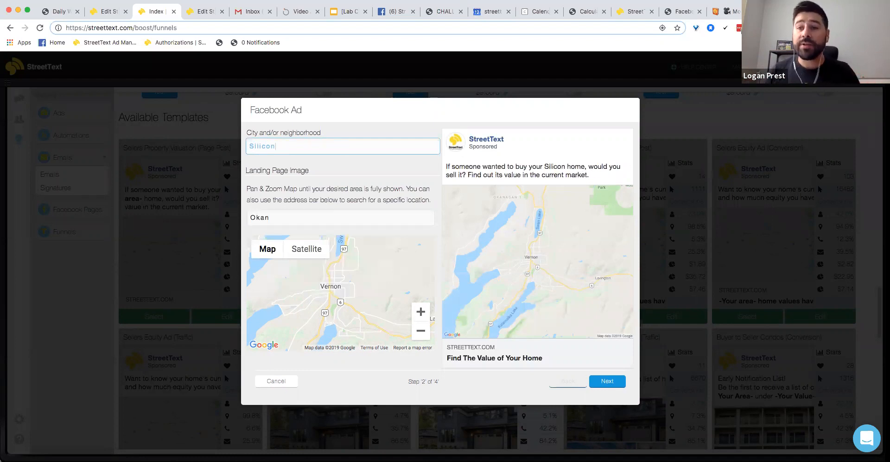
pyautogui.press('Tab')
pyautogui.write('Sil')
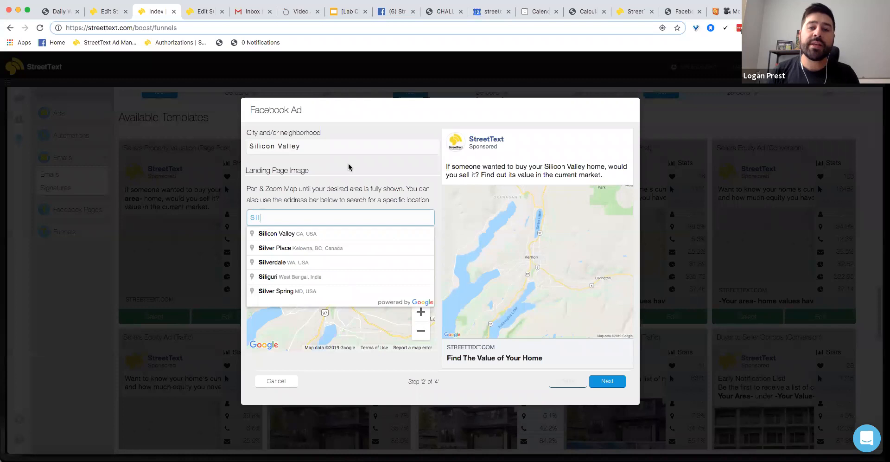
pyautogui.click(342, 233)
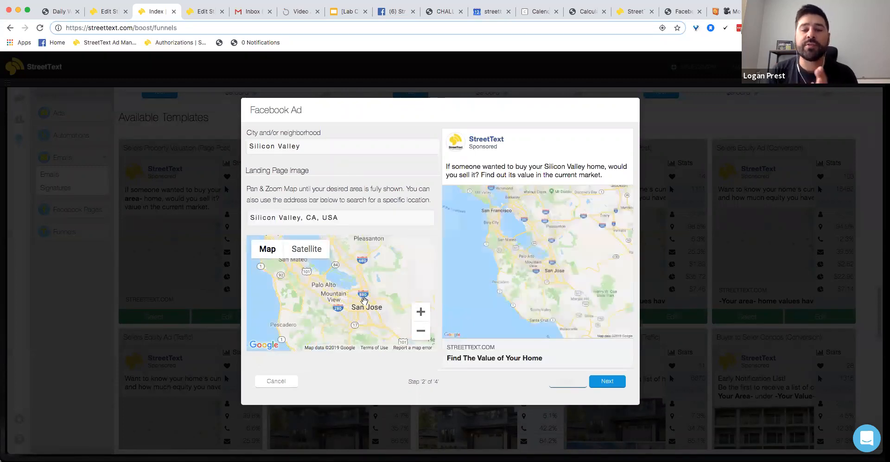
# Zoom and reposition the landing page map to frame San Jose, and continue to the ad targeting.
pyautogui.click(420, 315)
pyautogui.moveTo(393, 308)
pyautogui.mouseDown()
pyautogui.moveTo(343, 281)
pyautogui.moveTo(364, 282)
pyautogui.moveTo(381, 300)
pyautogui.mouseUp()
pyautogui.click(420, 311)
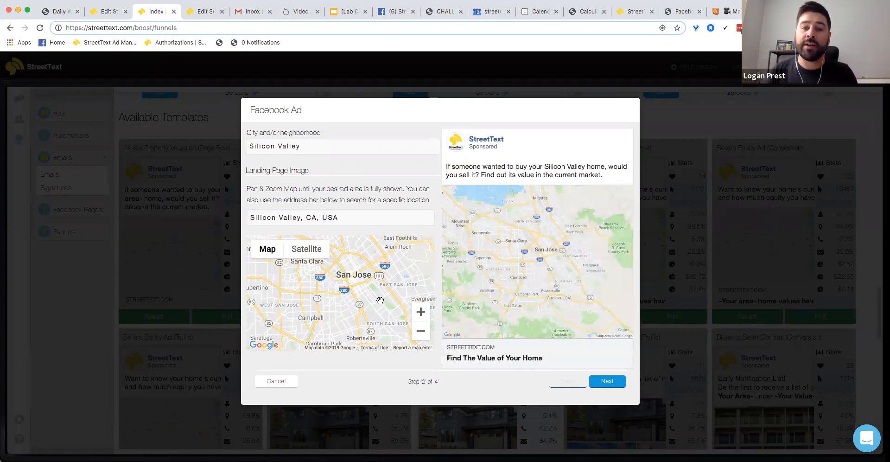
pyautogui.moveTo(346, 285); pyautogui.dragTo(337, 294)
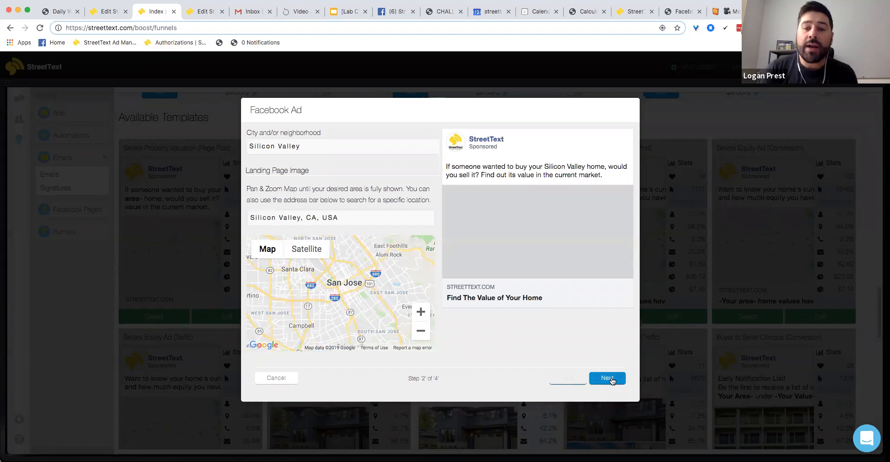
pyautogui.click(608, 378)
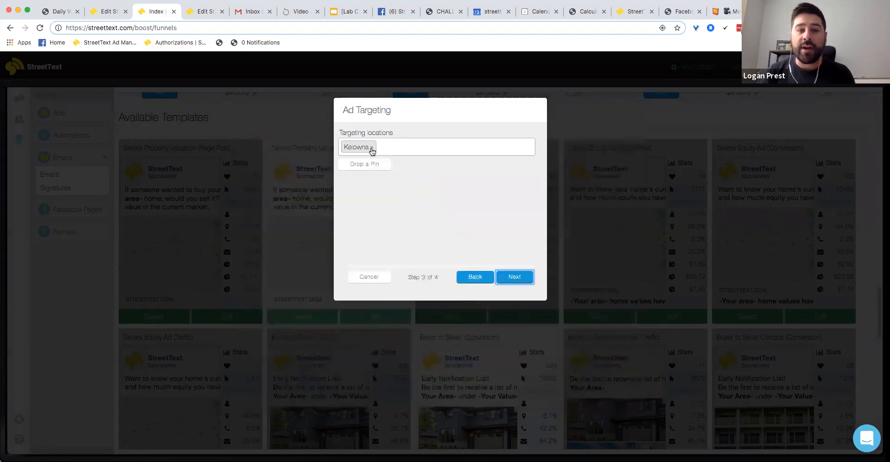
# Replace the Kelowna targeting location with San Jose, Palo Alto and Los Gatos, and continue to the budget settings.
pyautogui.click(371, 147)
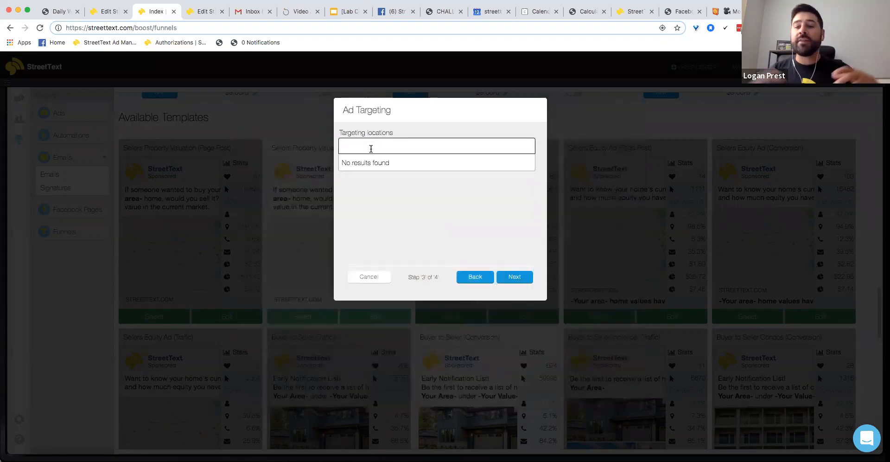
pyautogui.write('san jose')
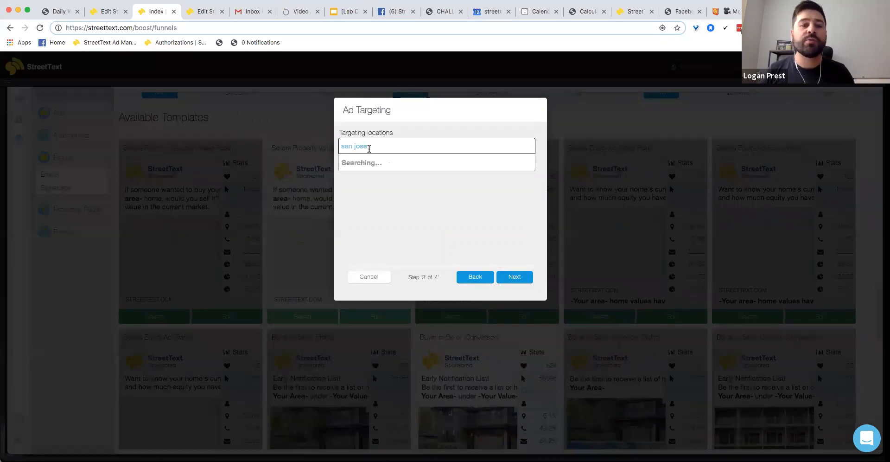
pyautogui.click(385, 164)
pyautogui.write('palo alto')
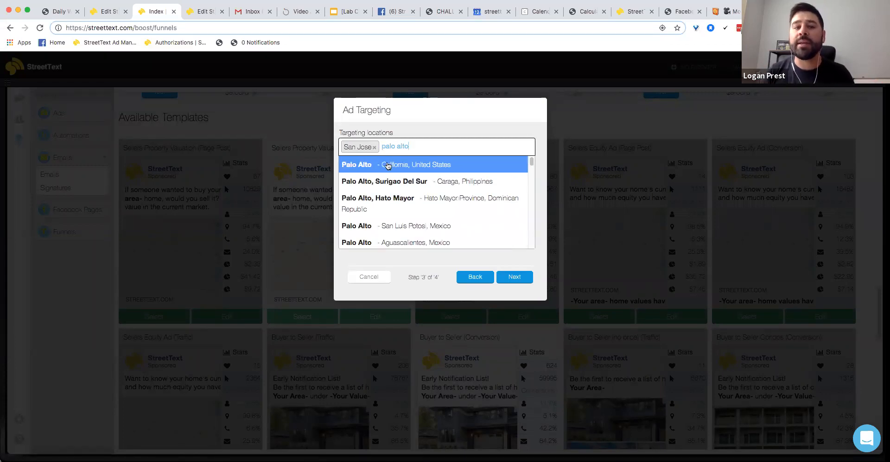
pyautogui.press('Return')
pyautogui.write('los gat')
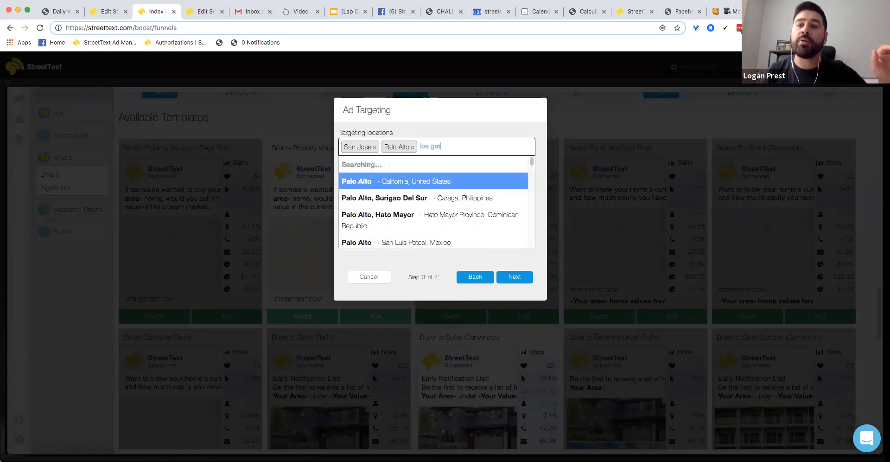
pyautogui.click(391, 167)
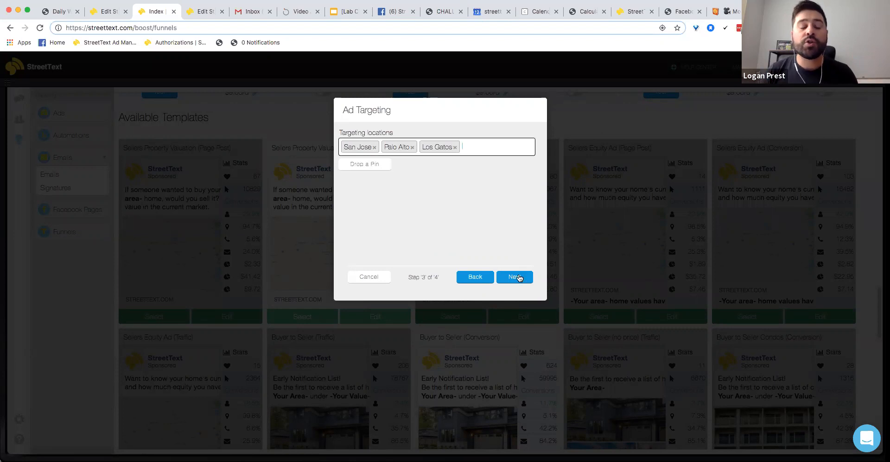
pyautogui.click(517, 278)
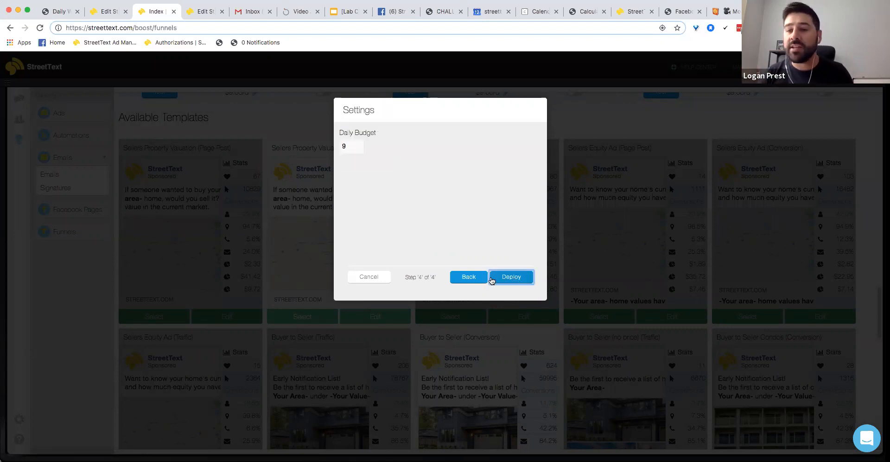
# Go back to the ad targeting and remove the Los Gatos, Palo Alto and San Jose locations.
pyautogui.click(477, 279)
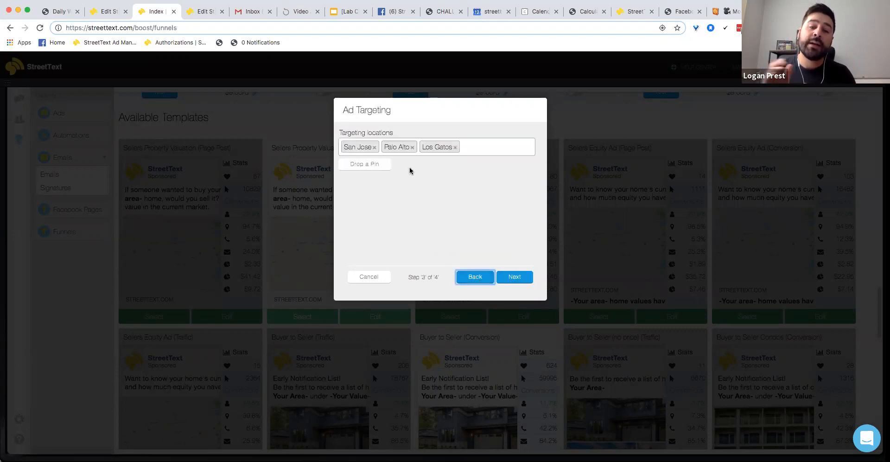
pyautogui.click(455, 147)
pyautogui.click(412, 146)
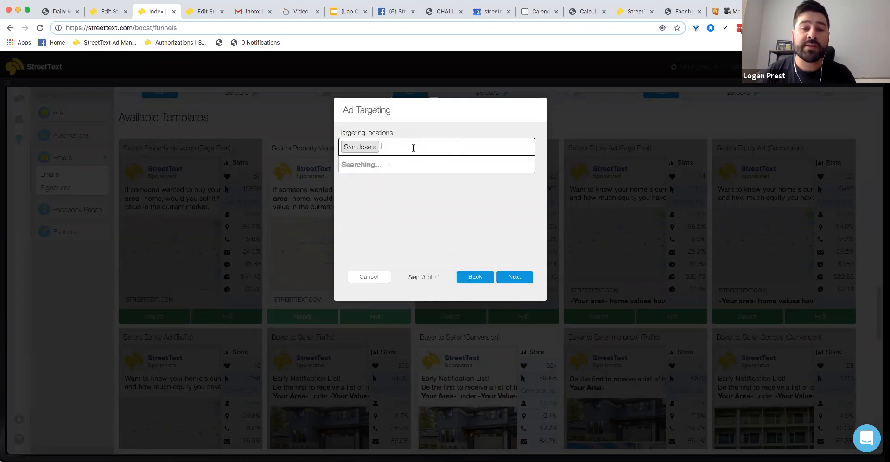
pyautogui.click(374, 147)
# Drop a targeting pin on San Jose, CA, USA.
pyautogui.click(364, 162)
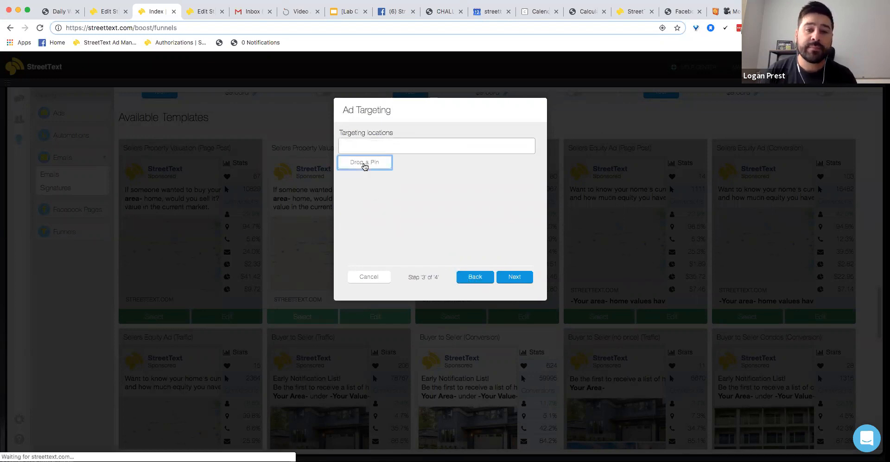
pyautogui.click(436, 176)
pyautogui.write('san jose')
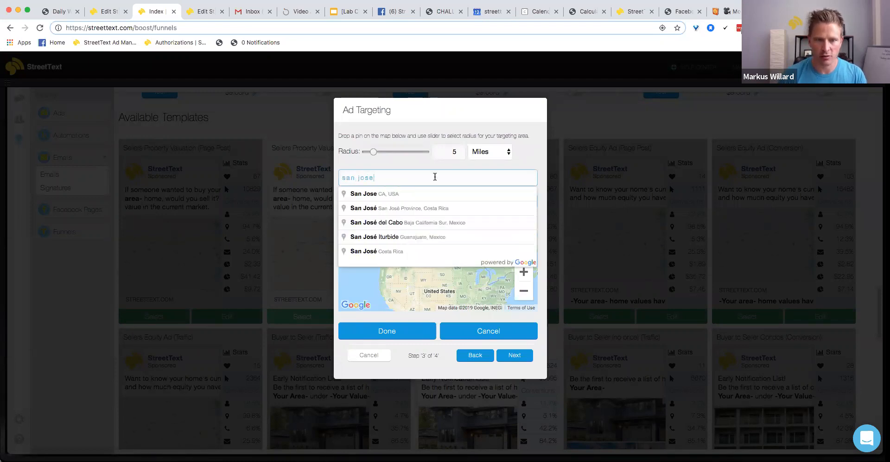
pyautogui.click(436, 193)
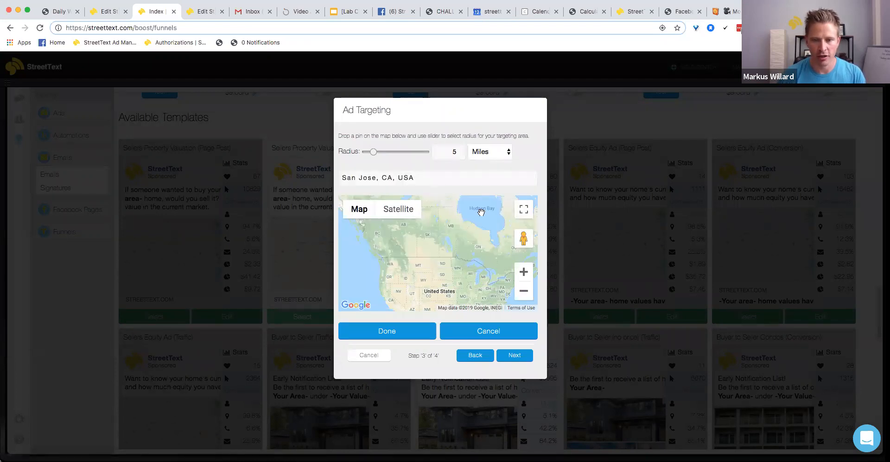
# Set the pin's targeting radius to 20 miles.
pyautogui.click(506, 151)
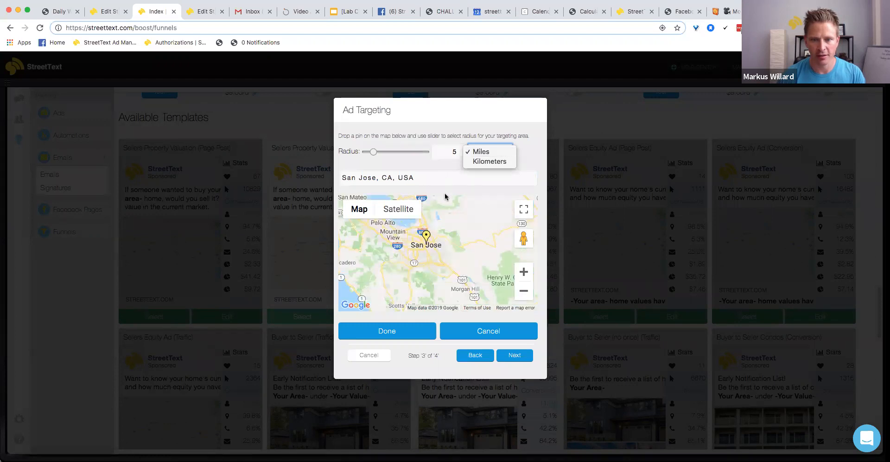
pyautogui.click(448, 150)
pyautogui.click(451, 151)
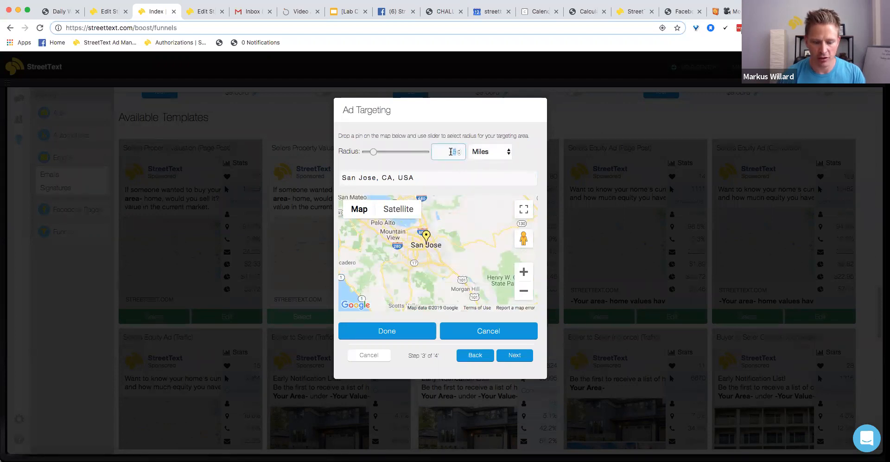
pyautogui.click(459, 150)
pyautogui.click(459, 154)
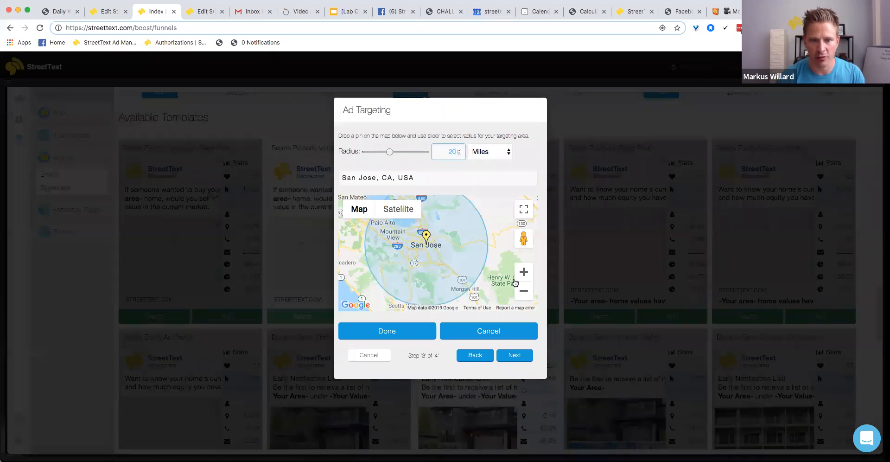
# Confirm the pin as the targeting location and proceed through the budget settings to exit the ad setup.
pyautogui.click(406, 339)
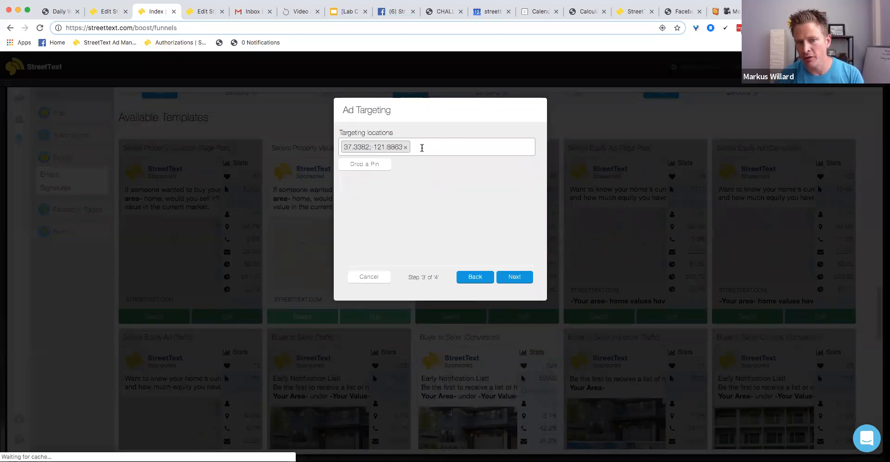
pyautogui.click(512, 276)
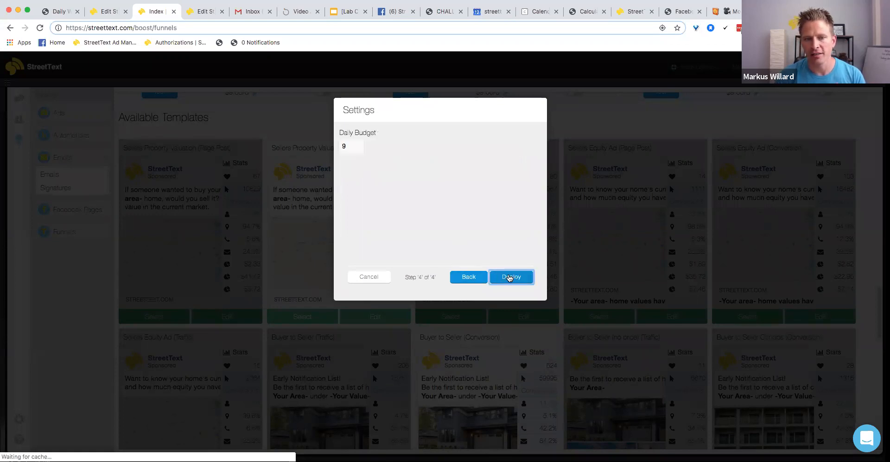
pyautogui.click(510, 277)
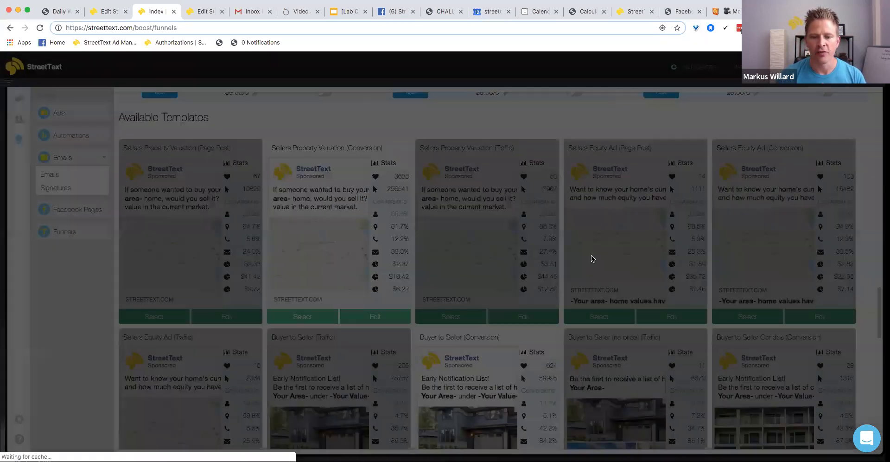
# Start an ad from the Buyer to Seller (Conversion) template with city Kelowna and an under-price amount of 499.
pyautogui.scroll(-4, 591, 258)
pyautogui.click(445, 330)
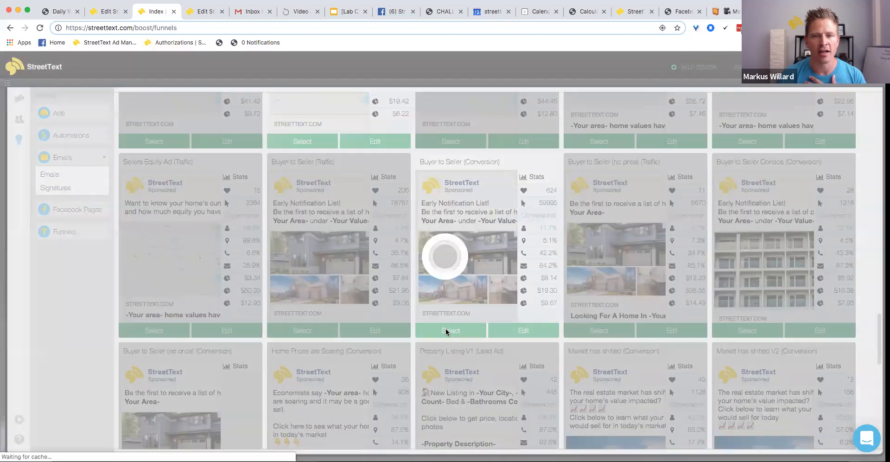
pyautogui.click(322, 152)
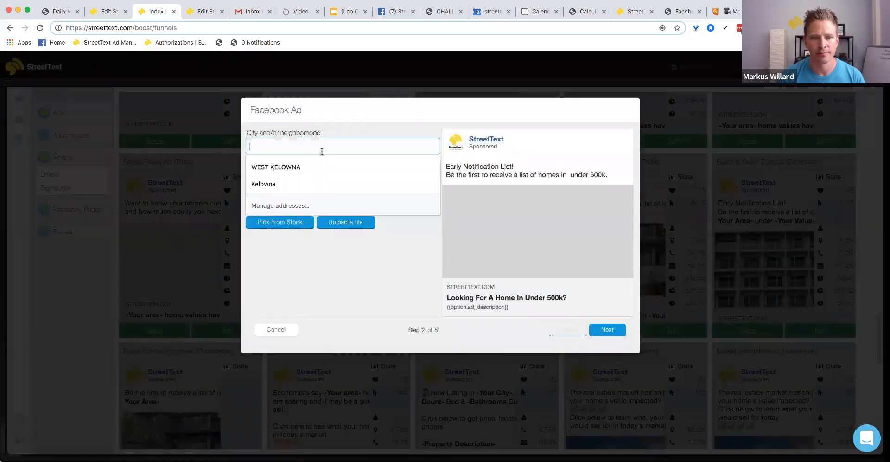
pyautogui.click(320, 183)
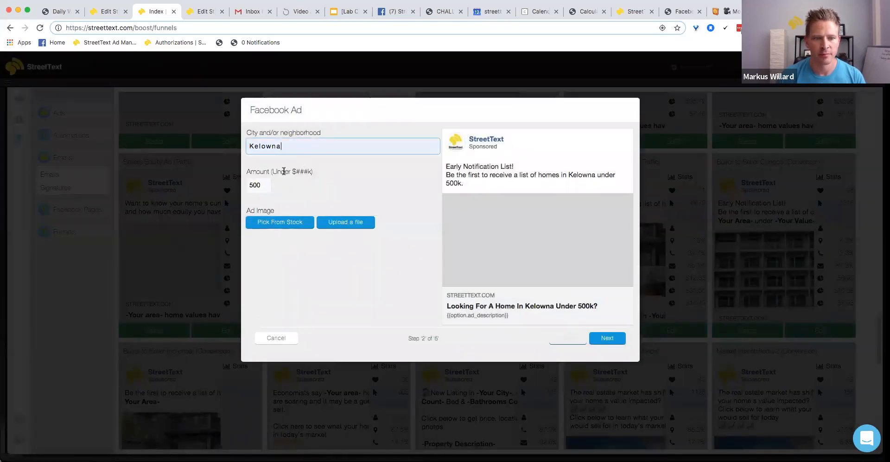
pyautogui.click(269, 188)
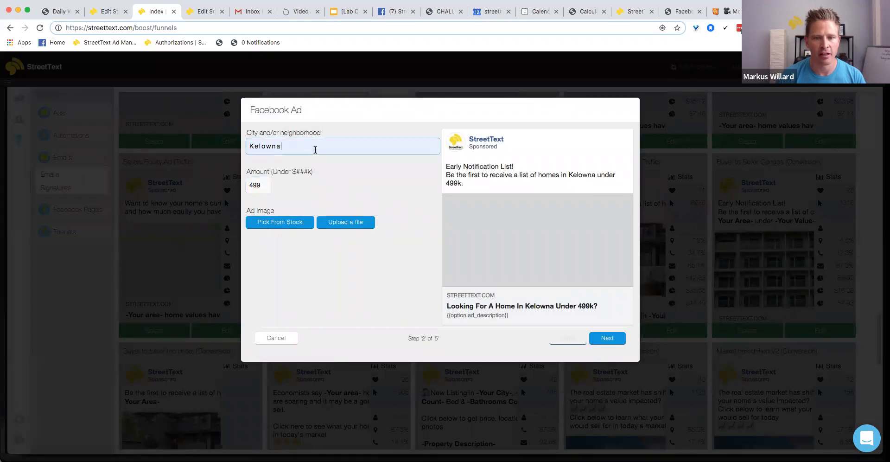
# Extend the city text to "Kelowna with Pools" and choose a stock home collage with a pool as the ad image.
pyautogui.click(315, 149)
pyautogui.write('with Poo')
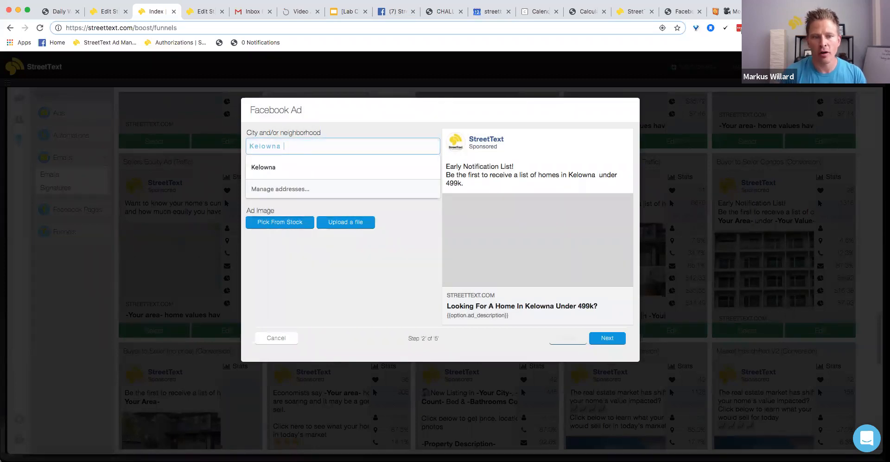
pyautogui.write('ls')
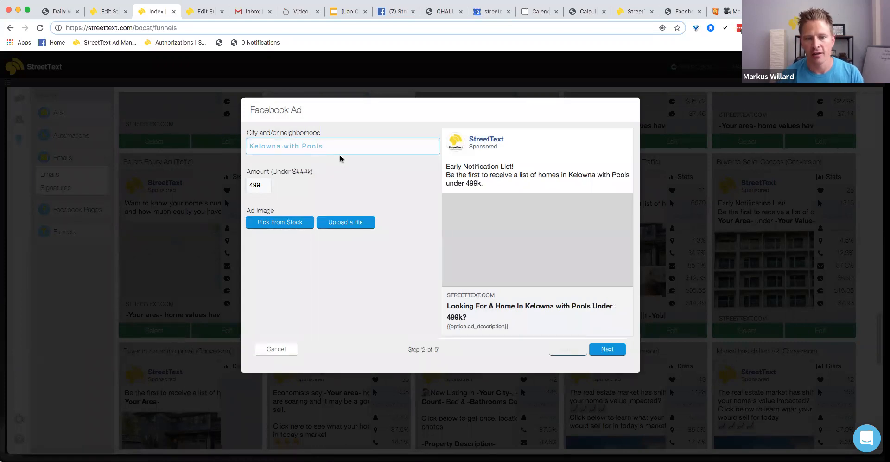
pyautogui.click(274, 223)
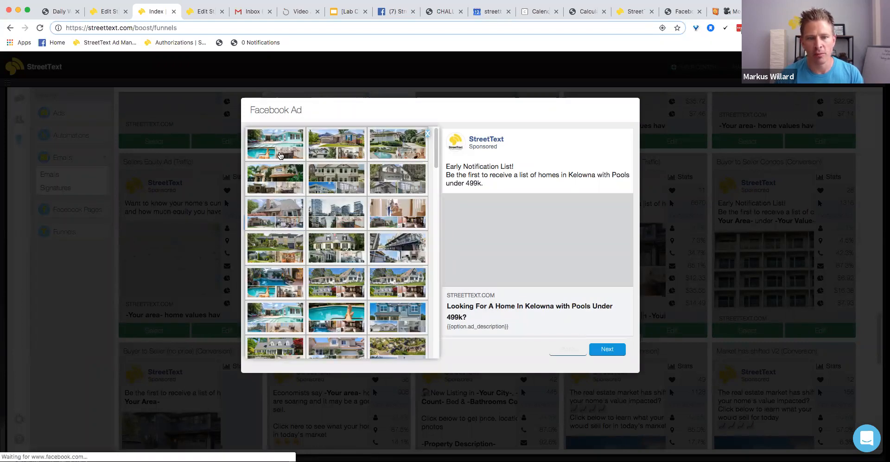
pyautogui.click(386, 152)
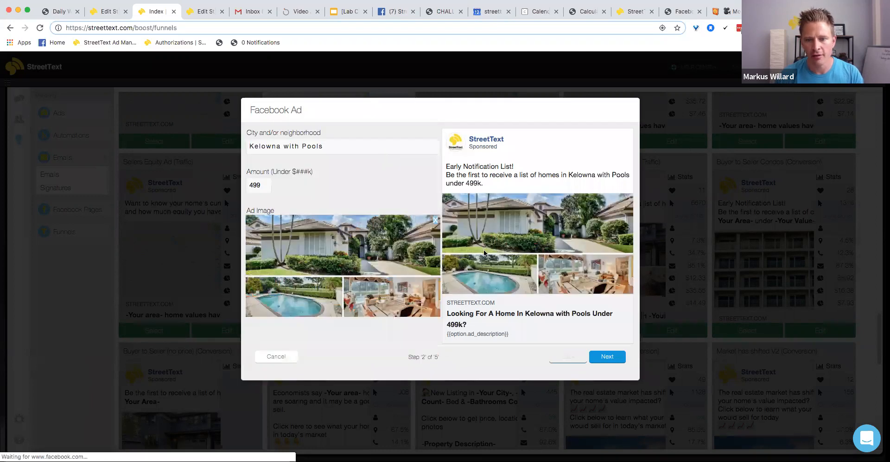
# Set the ad's under-price amount to 799 and continue to the landing page settings.
pyautogui.doubleClick(258, 188)
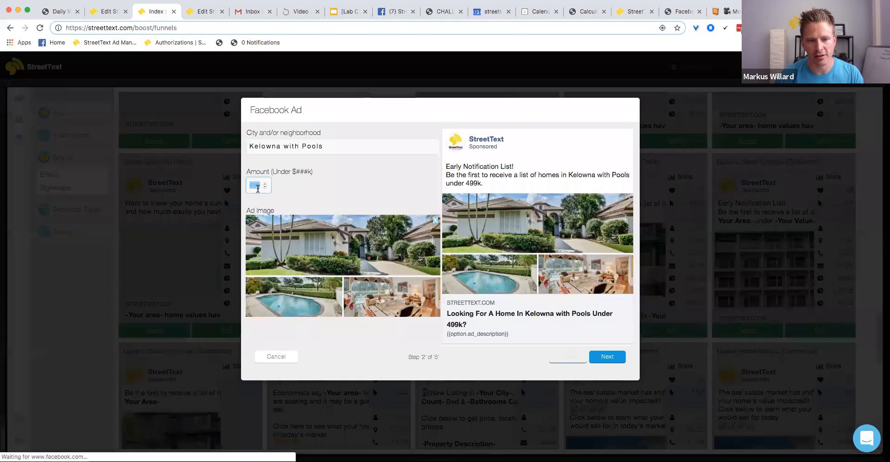
pyautogui.write('799')
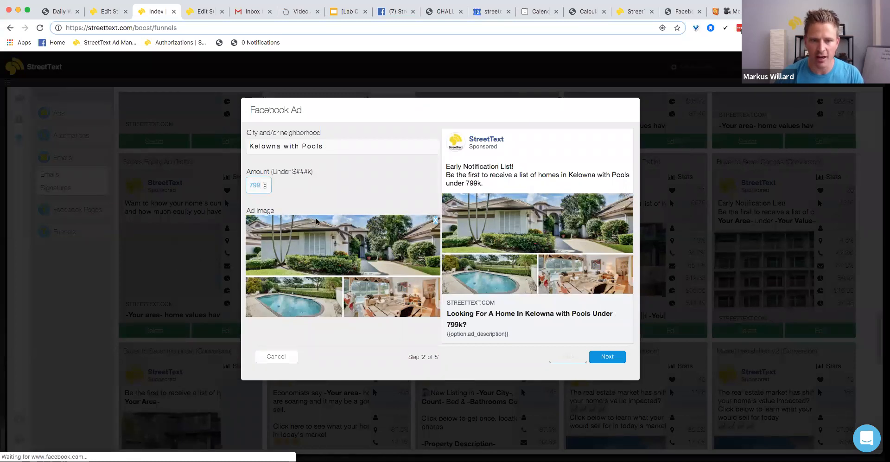
pyautogui.click(341, 195)
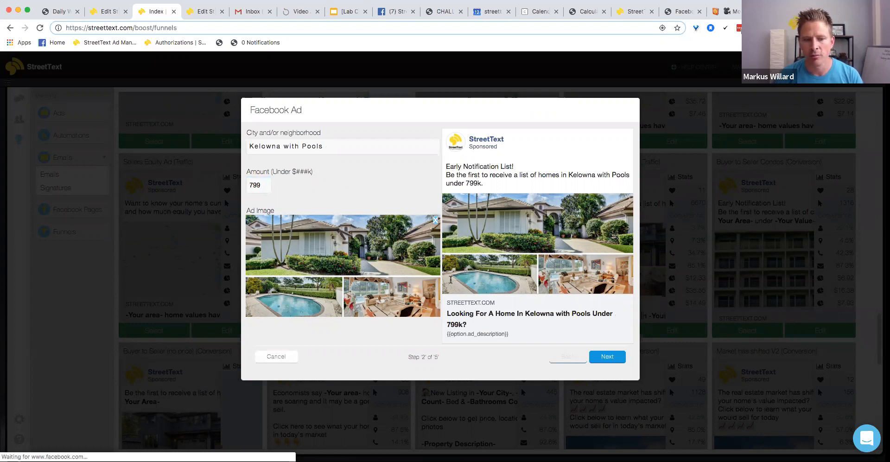
pyautogui.click(608, 357)
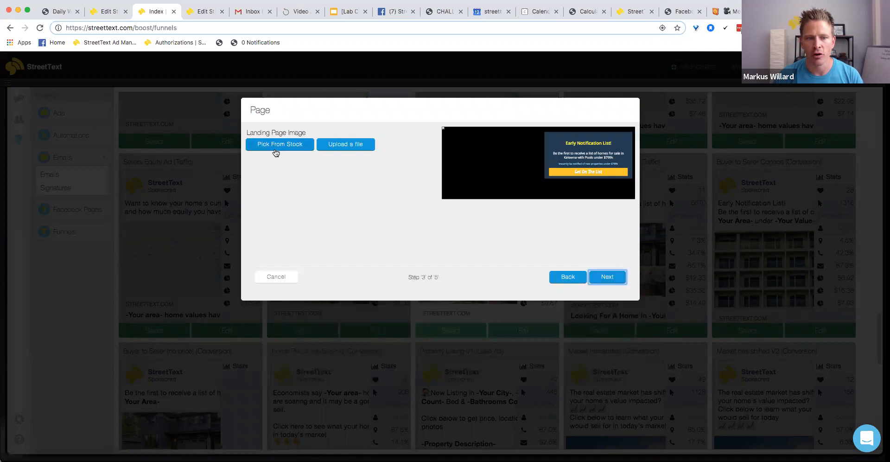
# Choose the stock photo of a kitchen with island and bar stools as the landing page image and continue to ad targeting.
pyautogui.click(275, 145)
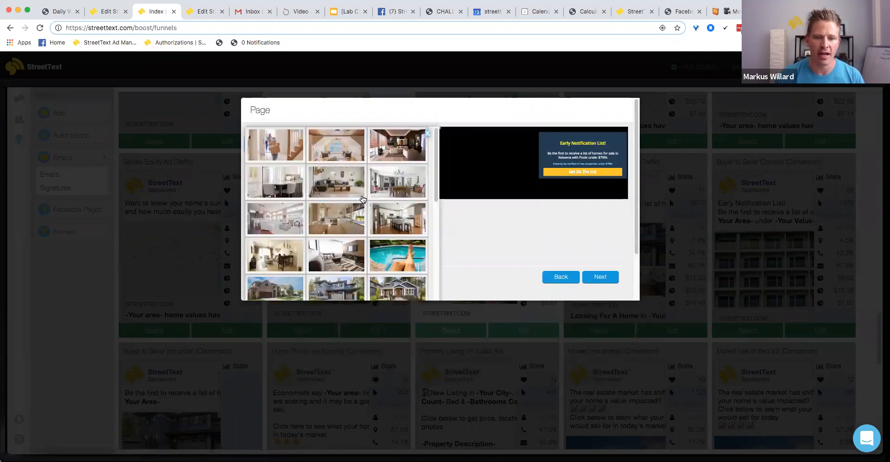
pyautogui.scroll(-1, 362, 199)
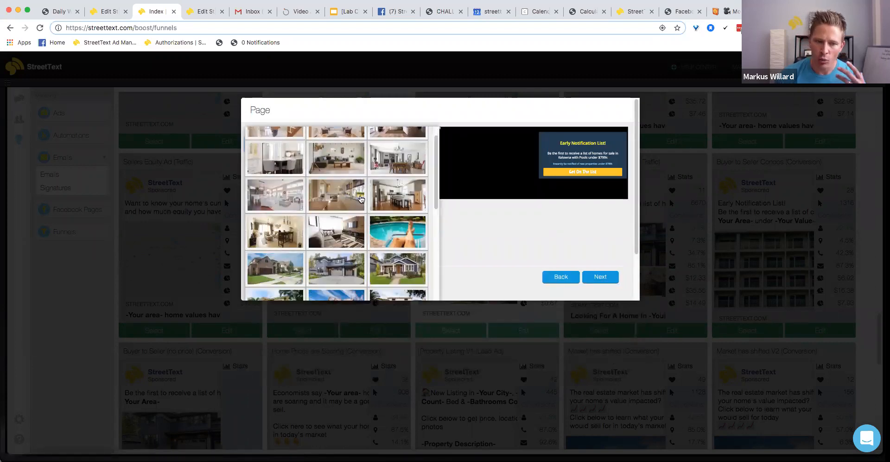
pyautogui.click(400, 193)
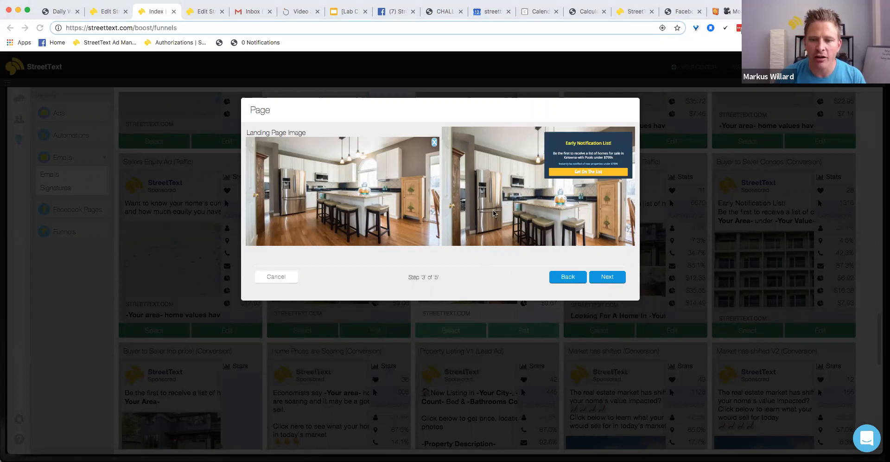
pyautogui.click(599, 278)
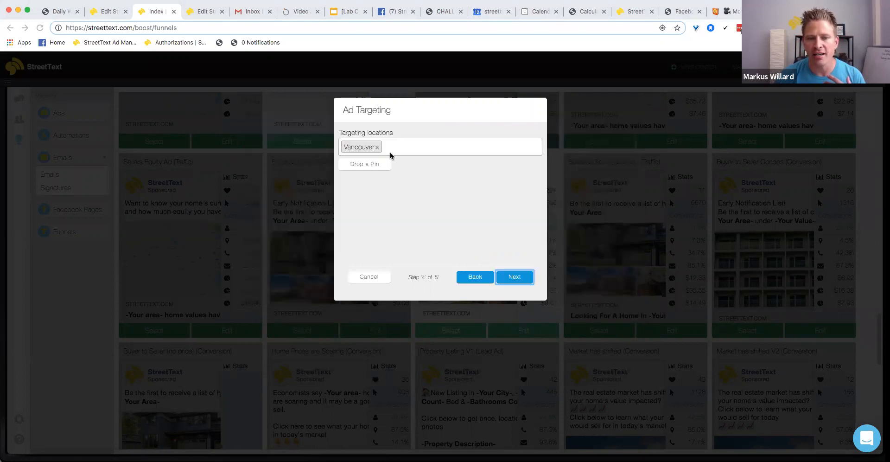
# Remove Vancouver from the targeting locations and start a dropped pin with a 25-mile radius.
pyautogui.click(378, 146)
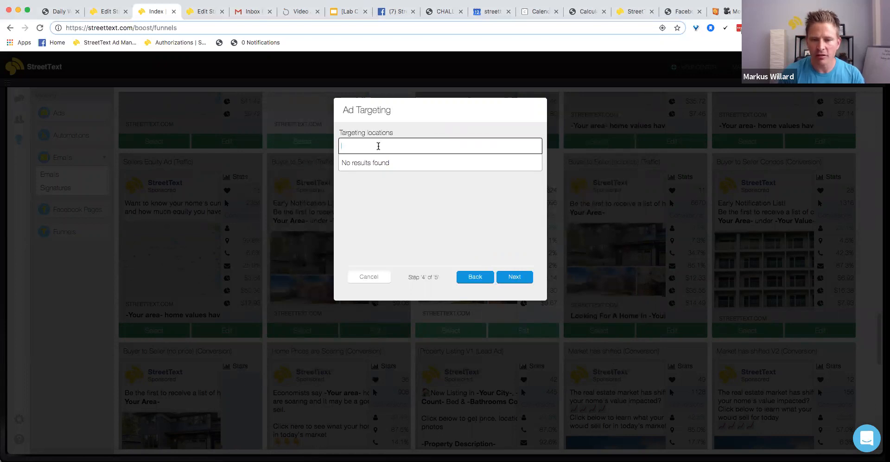
pyautogui.click(395, 245)
pyautogui.click(375, 161)
pyautogui.doubleClick(442, 152)
pyautogui.write('2')
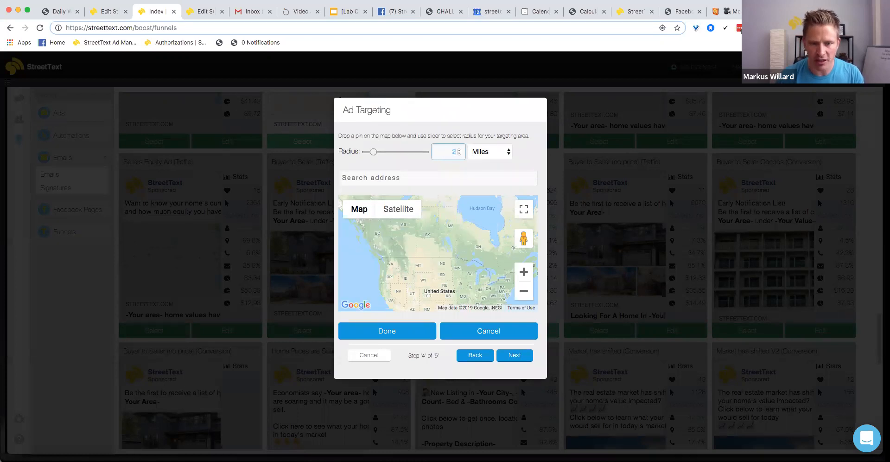
pyautogui.write('5')
# Place the targeting pin on Kelowna, BC, Canada, and keep the radius unit in miles.
pyautogui.click(444, 177)
pyautogui.write('kelowna')
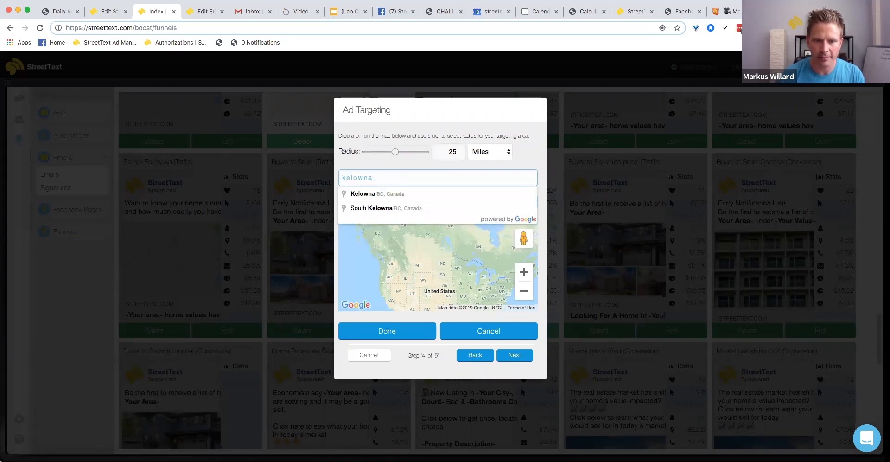
pyautogui.click(466, 197)
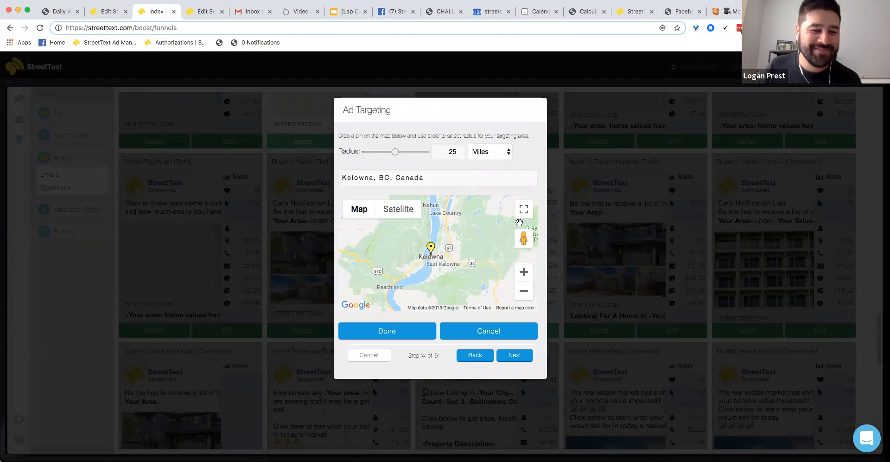
pyautogui.click(507, 150)
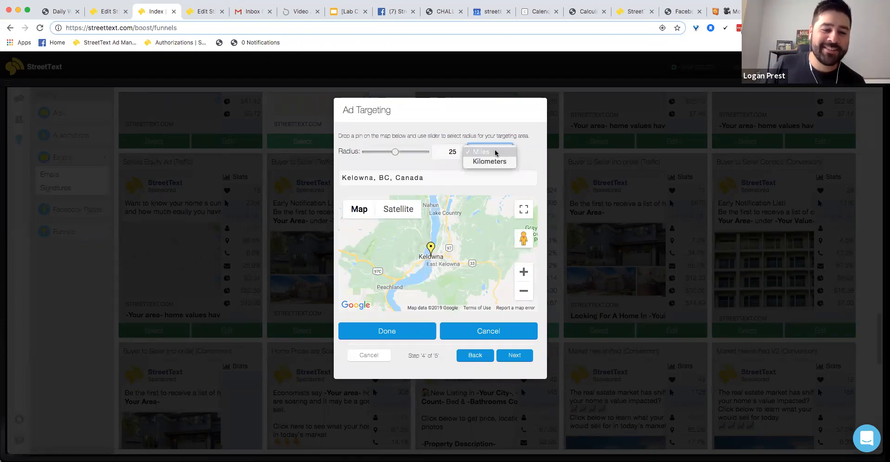
pyautogui.click(495, 151)
# Set the Kelowna pin's targeting radius to 50 miles.
pyautogui.click(523, 272)
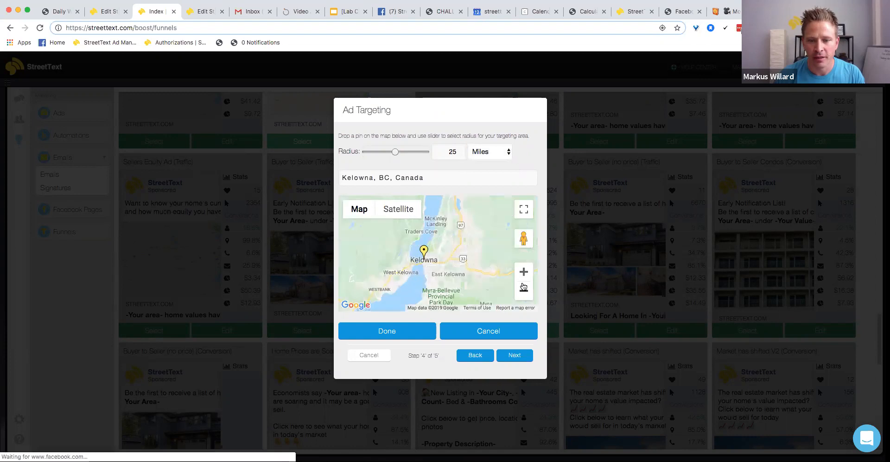
pyautogui.click(523, 290)
pyautogui.click(459, 149)
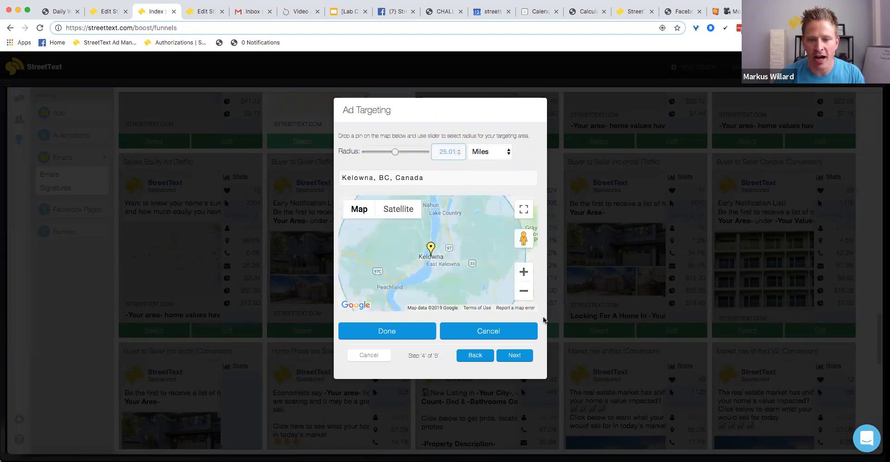
pyautogui.click(523, 296)
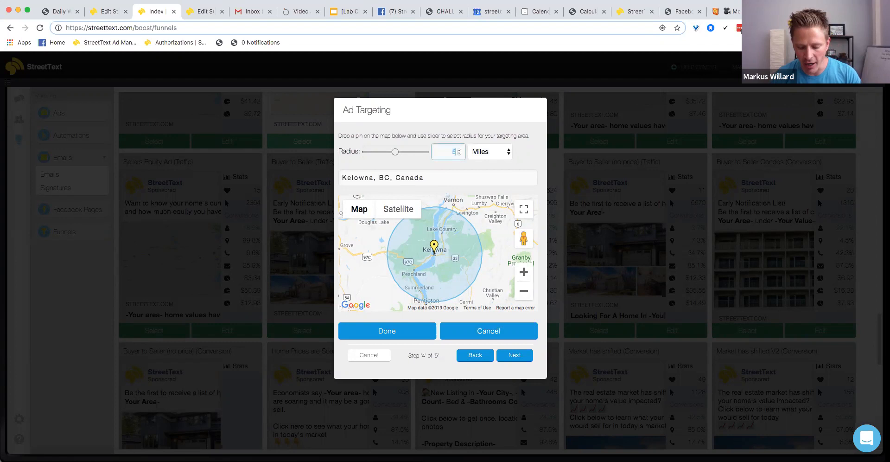
pyautogui.click(459, 151)
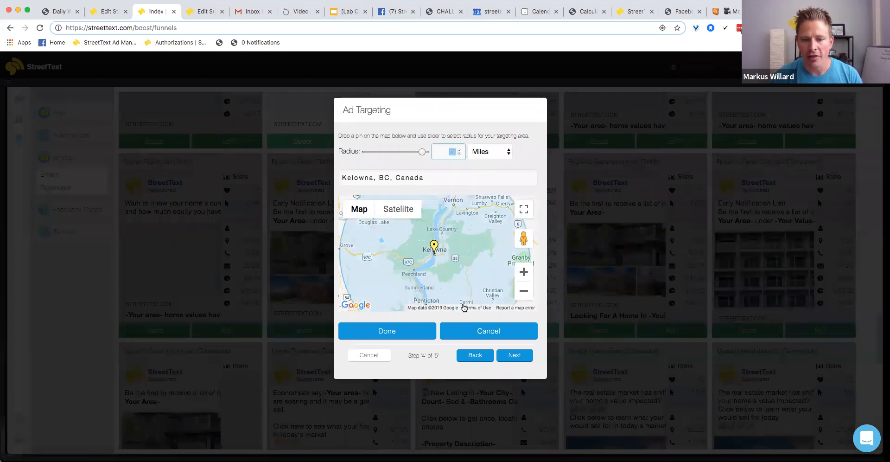
pyautogui.click(523, 296)
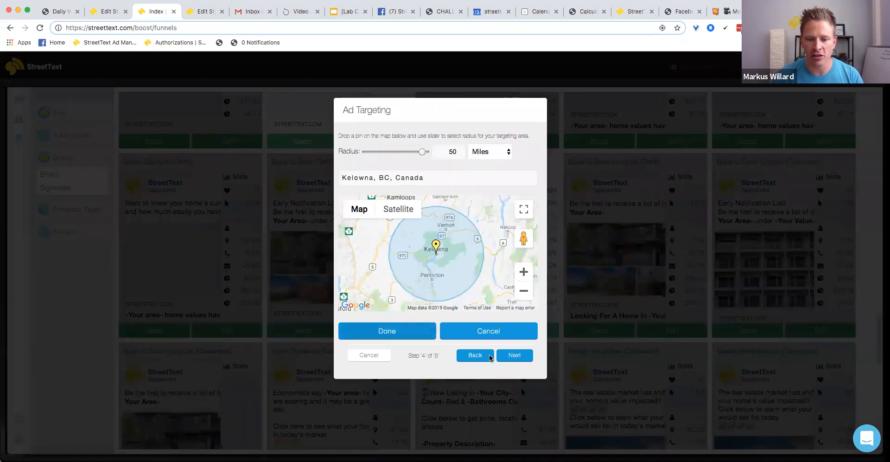